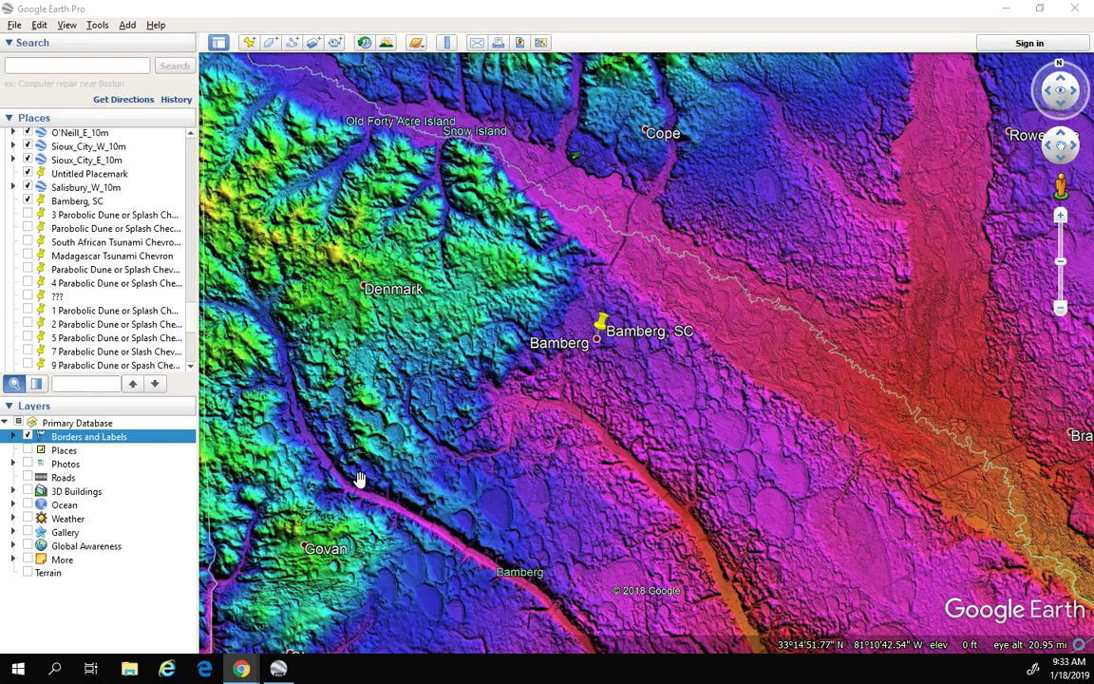
Examine the color elevation map of South Carolina from Bamberg along the river valleys toward Augusta and Savannah.
scroll(549, 493, down, 1)
scroll(549, 492, down, 3)
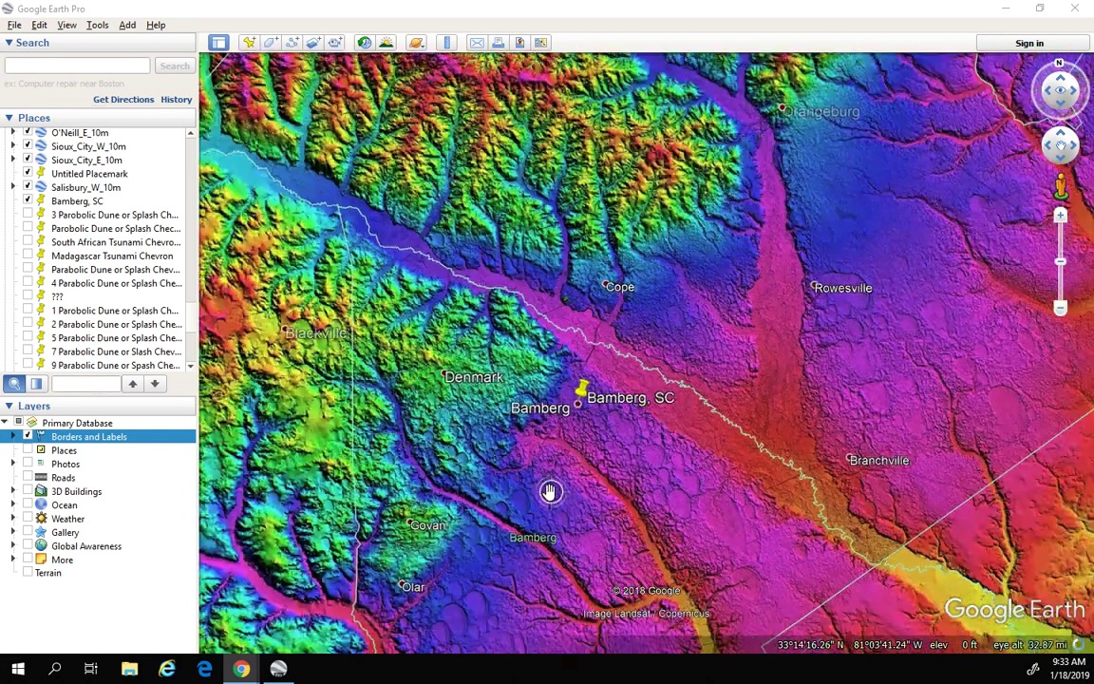
scroll(548, 490, down, 2)
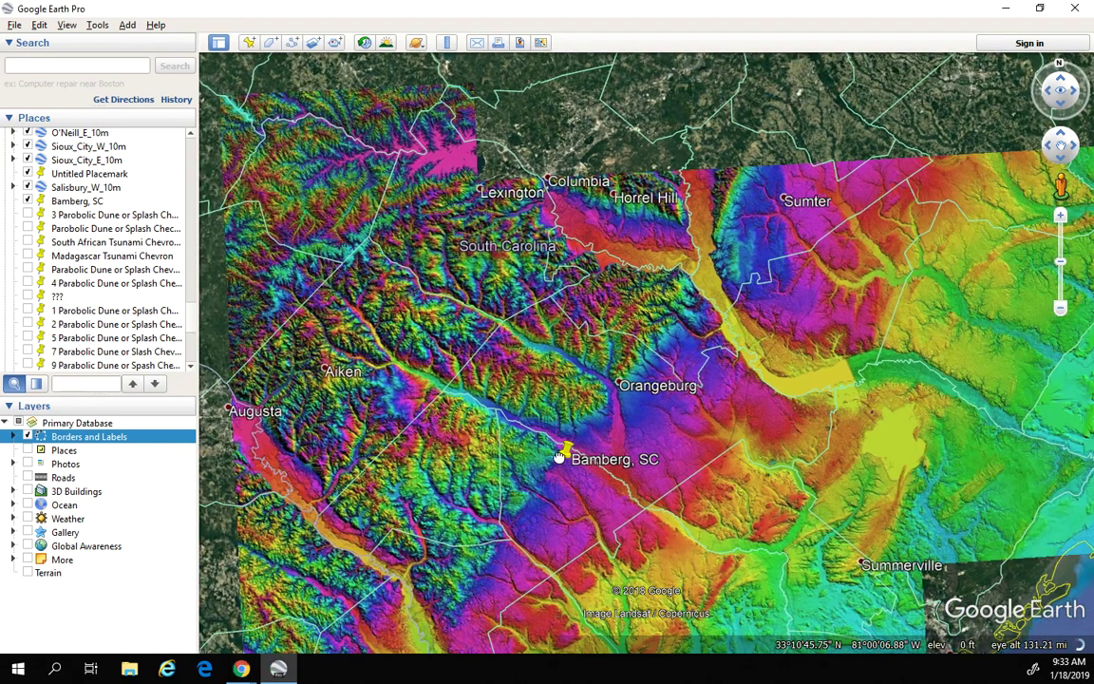
drag(559, 459, 527, 398)
scroll(560, 457, down, 1)
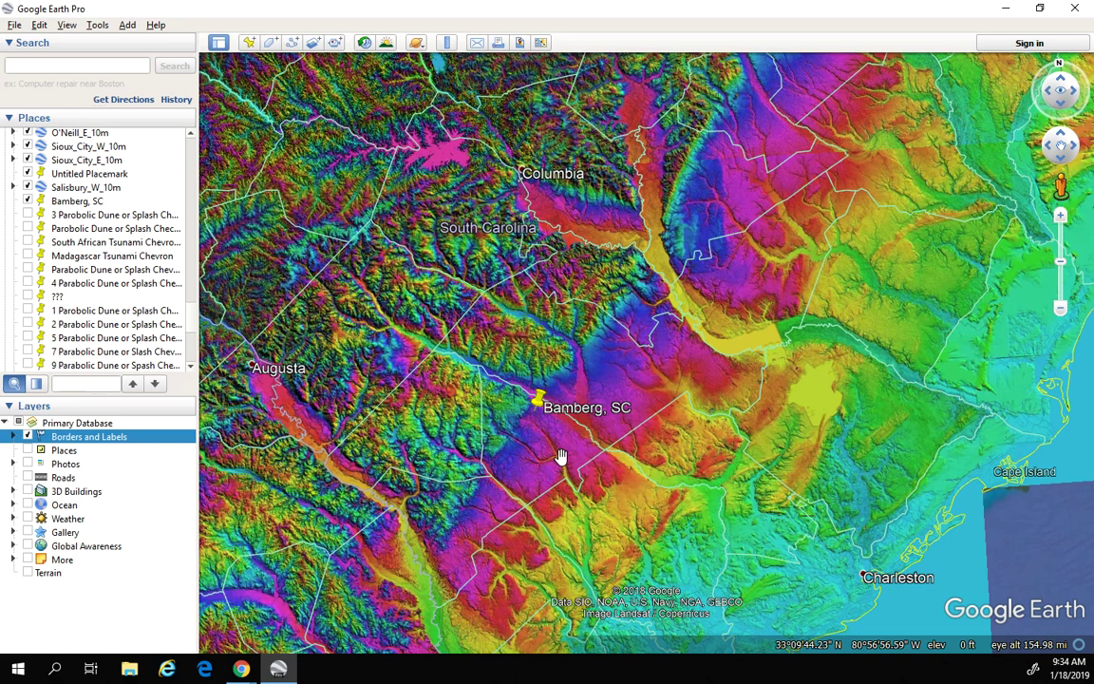
drag(517, 522, 585, 402)
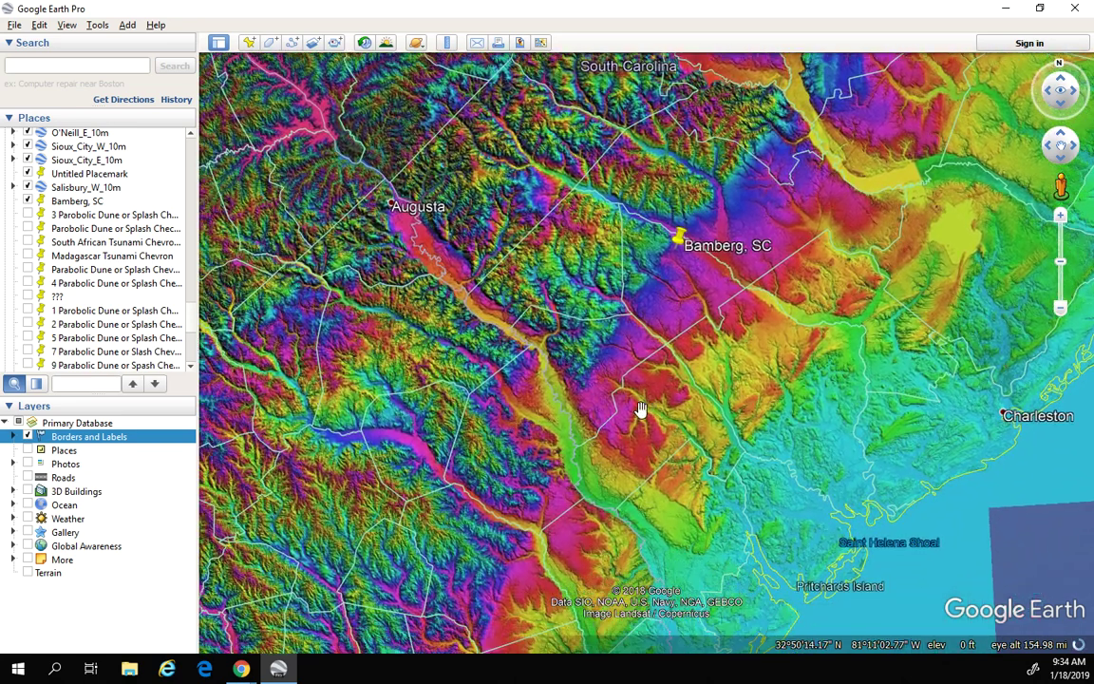
drag(565, 476, 612, 381)
drag(592, 428, 583, 402)
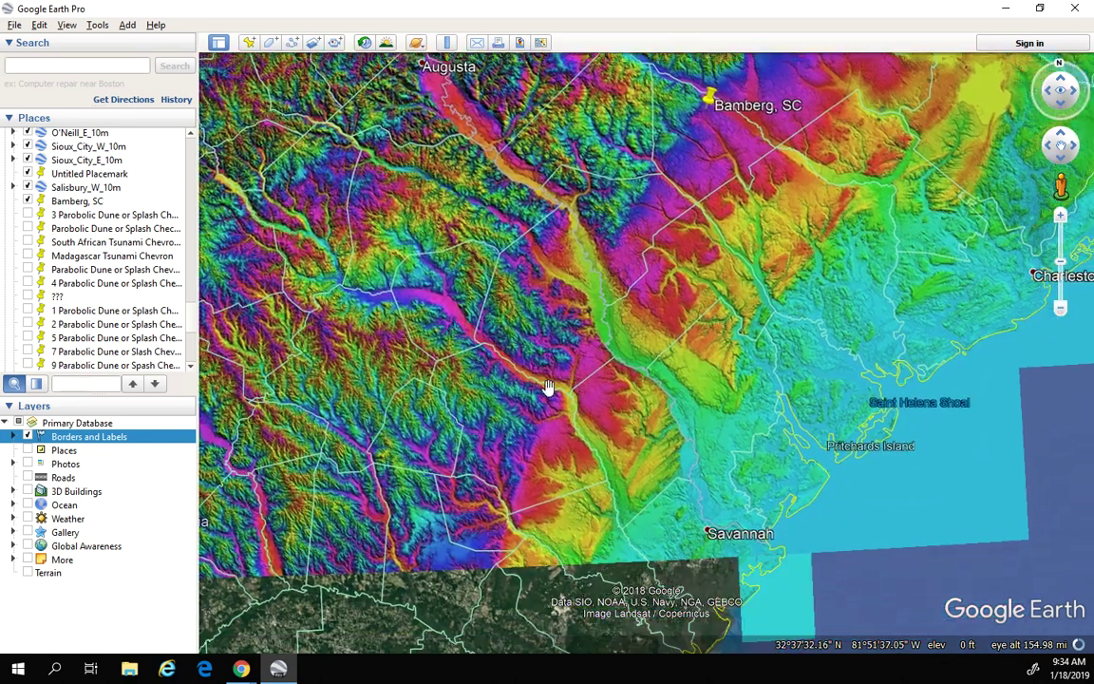
drag(489, 157, 402, 231)
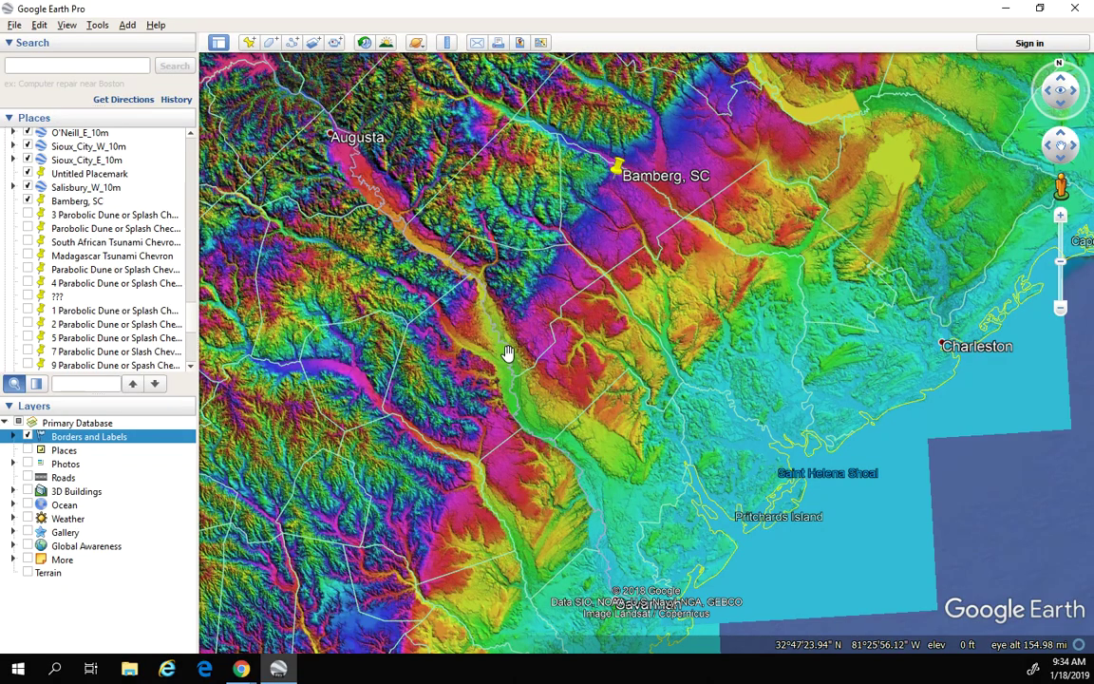
Measure the width in miles of the green river valley south of Beaufort Island with a ruler line.
scroll(513, 371, up, 5)
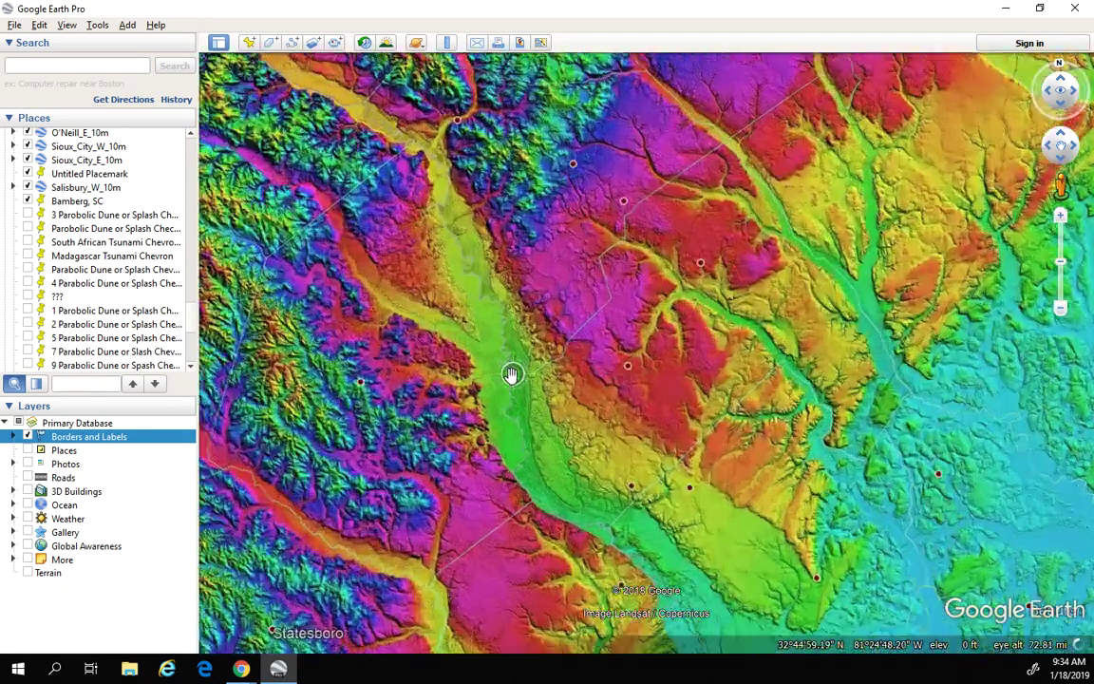
scroll(548, 349, up, 2)
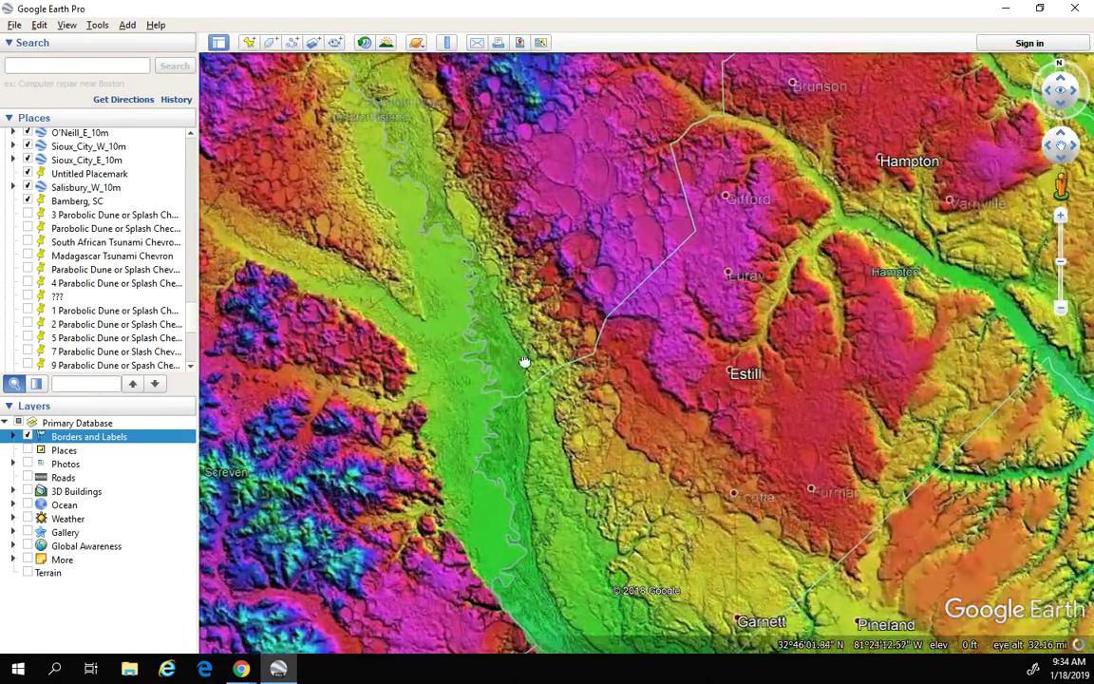
scroll(540, 361, up, 2)
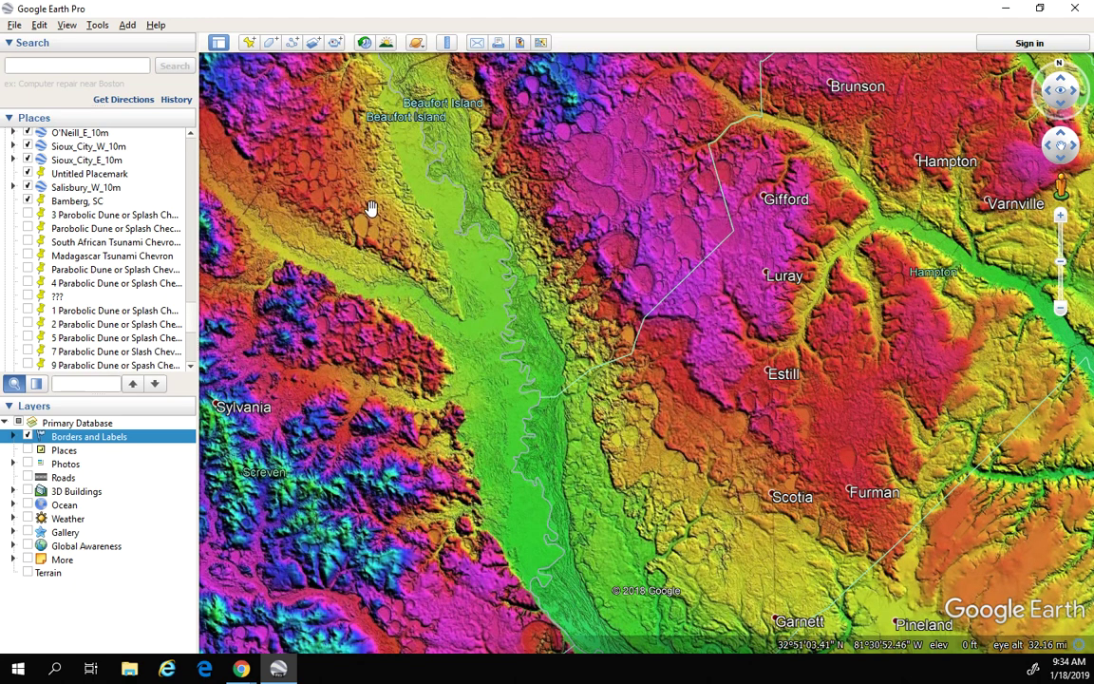
drag(446, 244, 530, 286)
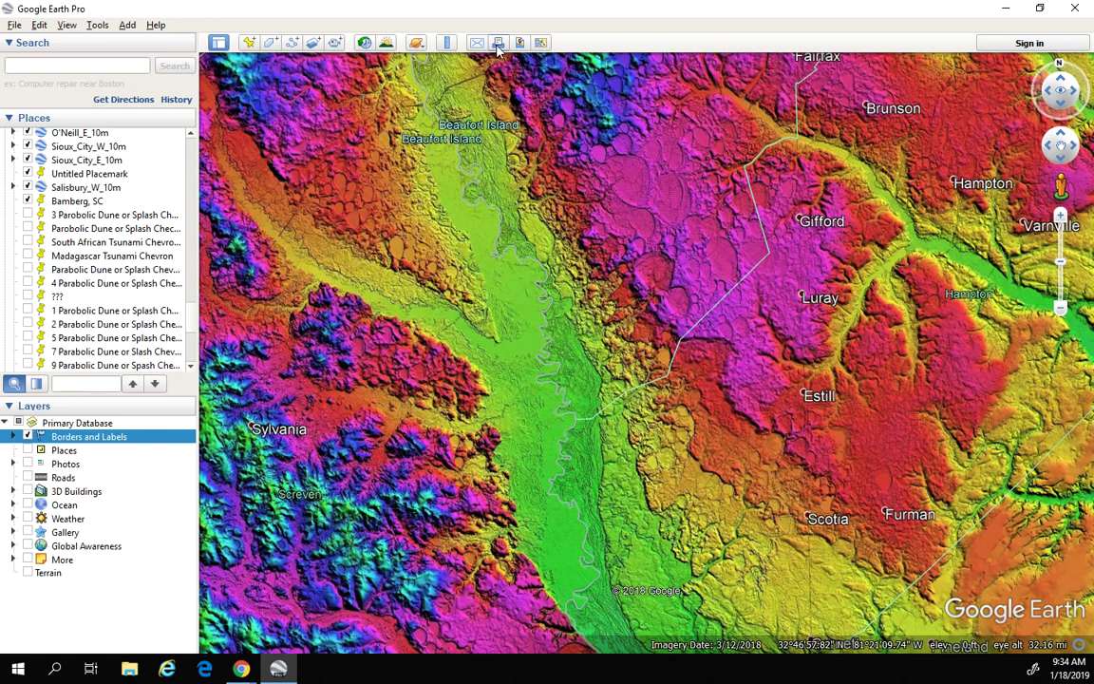
click(446, 43)
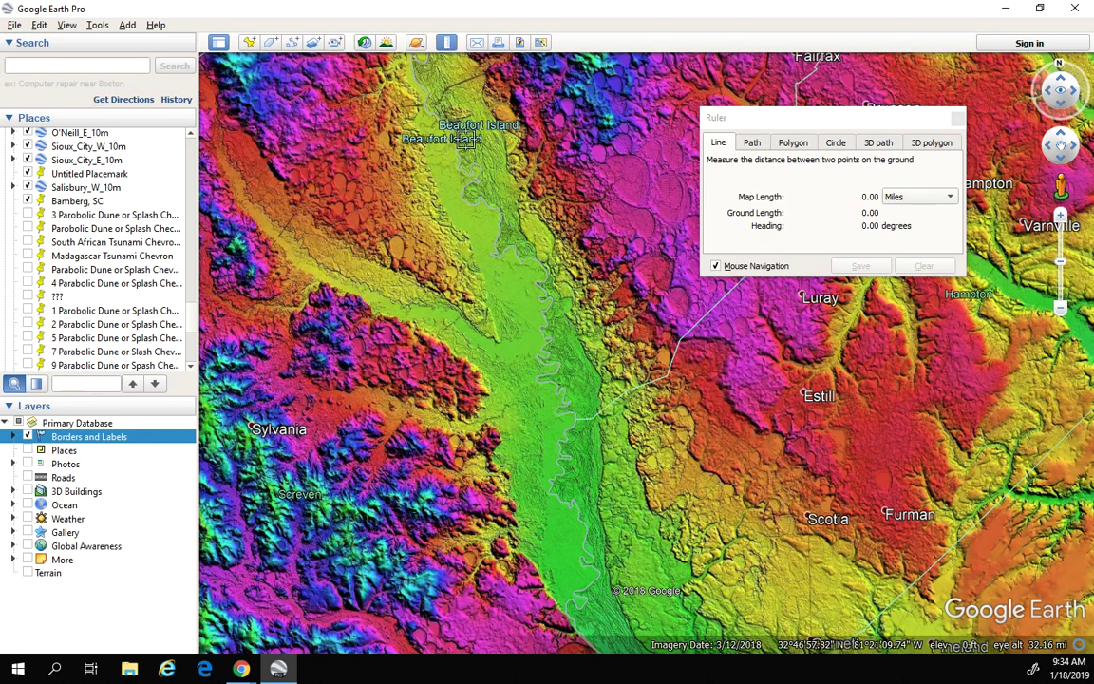
click(488, 381)
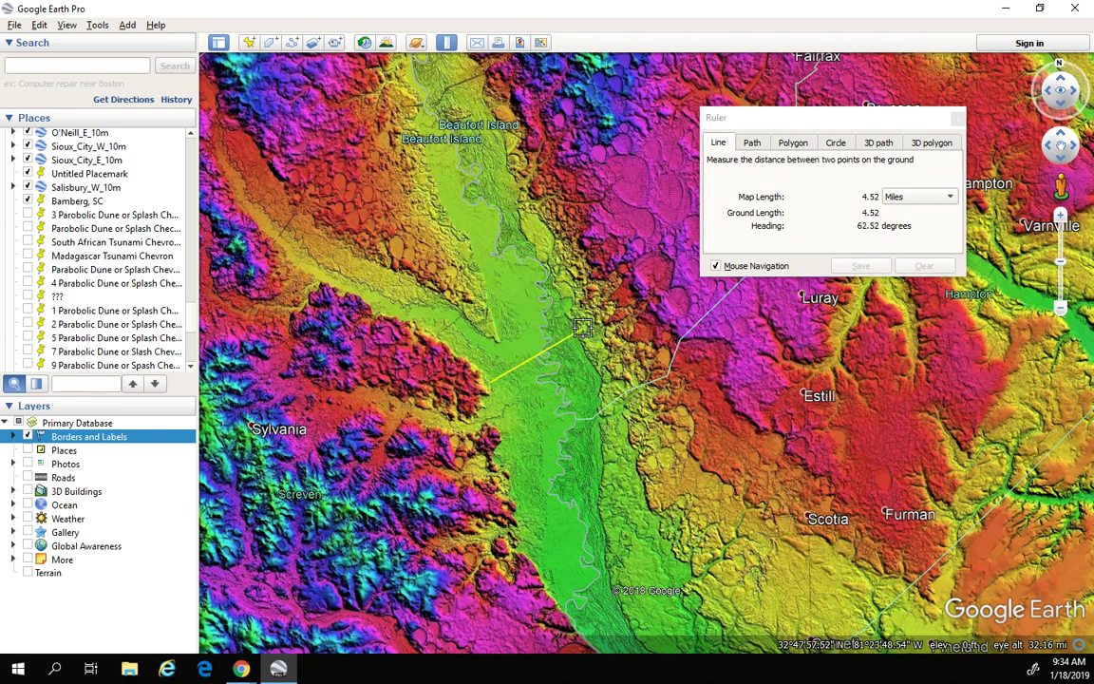
click(956, 119)
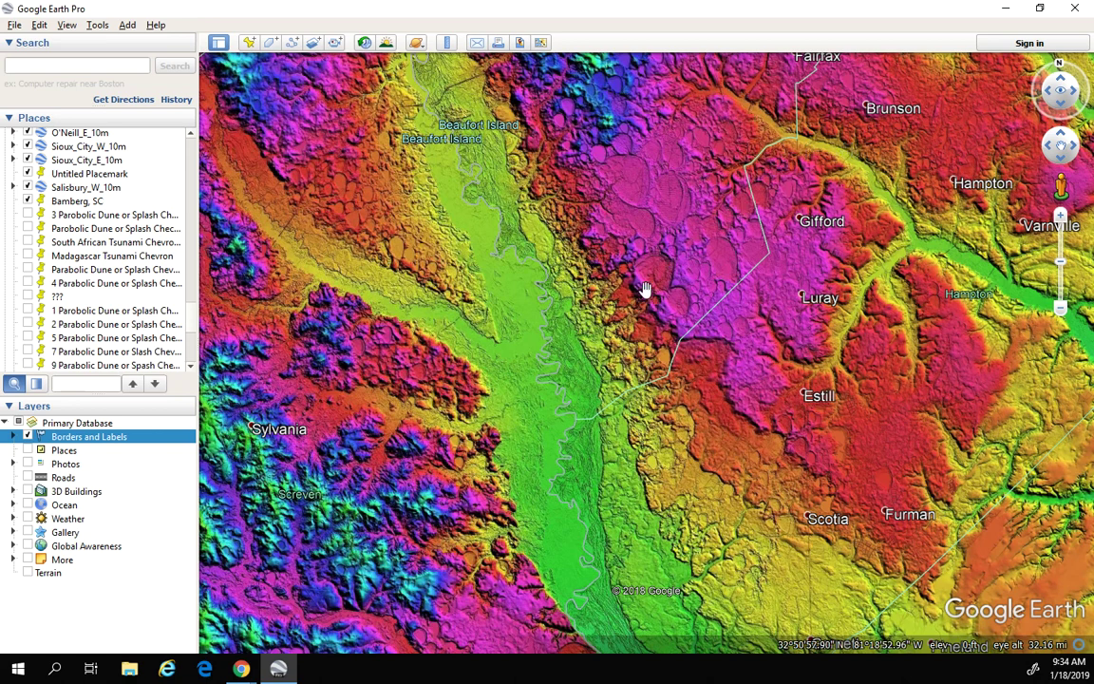
Hide all My Places overlays and placemarks to expose the satellite imagery of the river valley.
drag(570, 340, 617, 331)
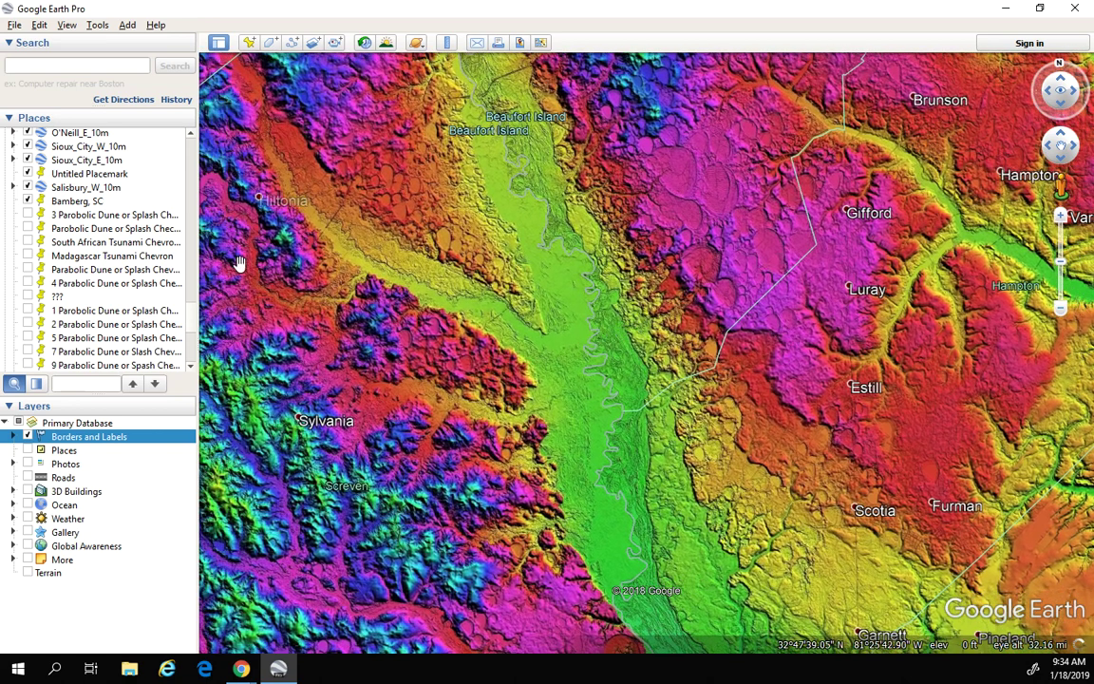
scroll(126, 213, up, 3)
scroll(143, 227, up, 15)
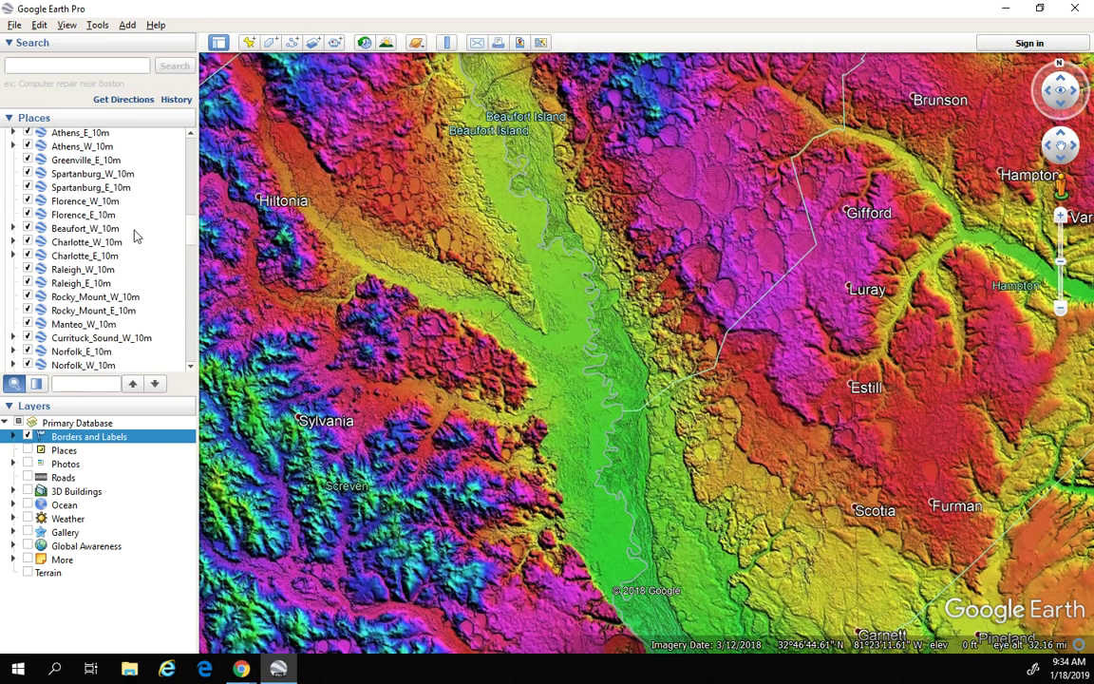
scroll(72, 234, up, 15)
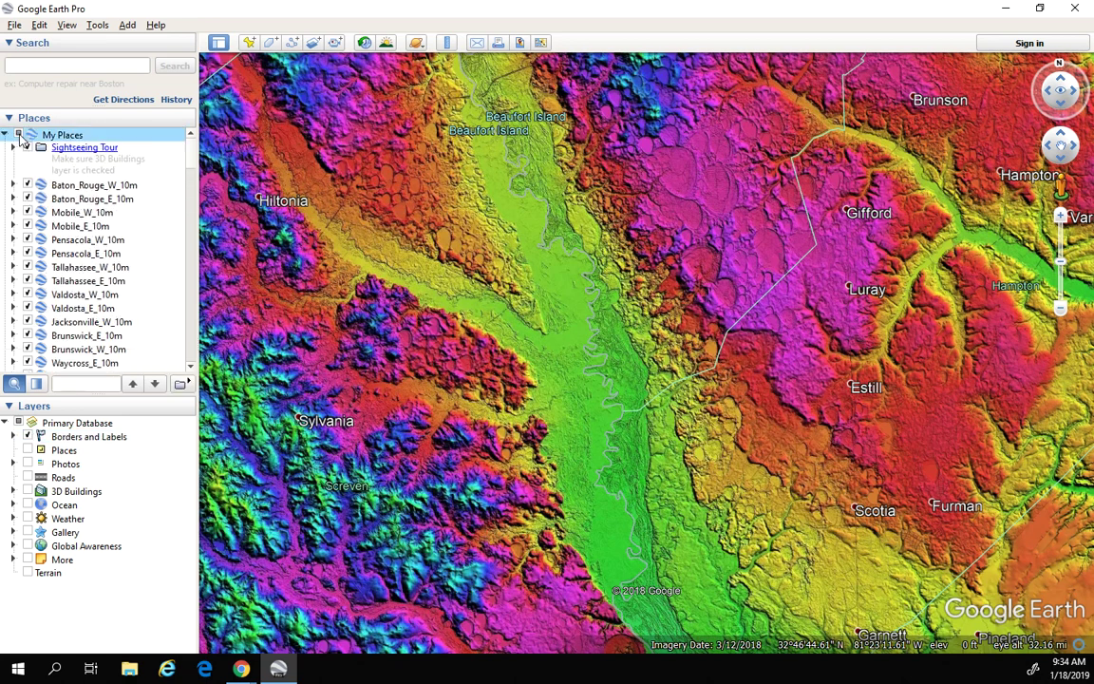
click(19, 135)
Examine the river's channel and meanders up close in the satellite imagery, and turn all My Places items back on.
scroll(588, 342, up, 2)
scroll(589, 342, up, 5)
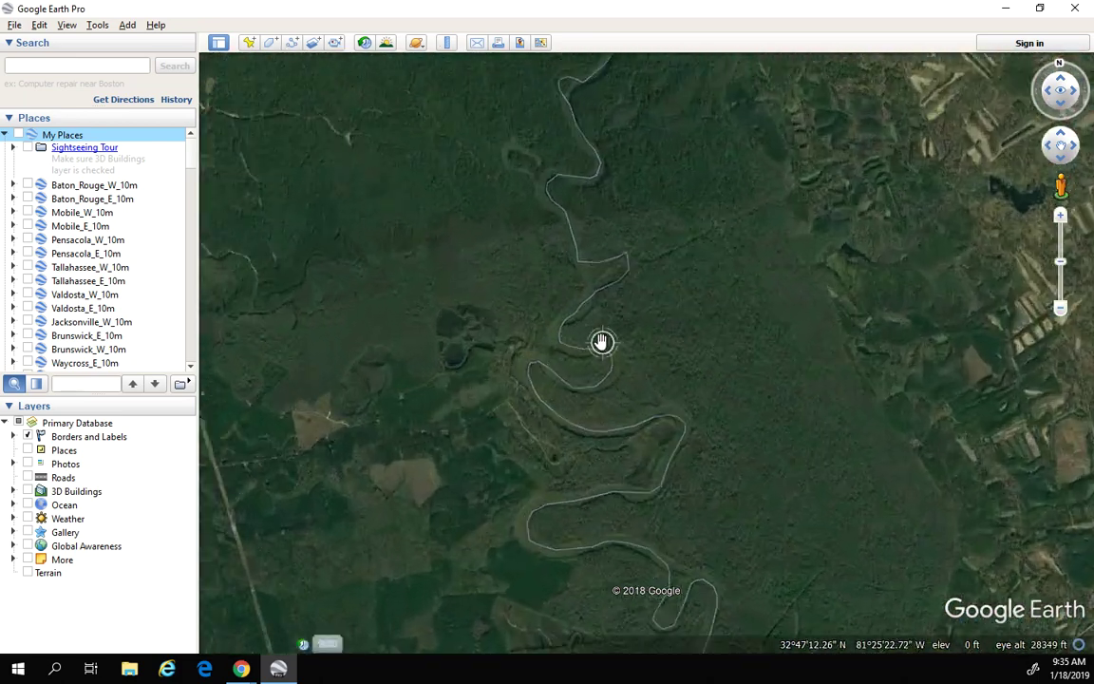
scroll(601, 342, up, 5)
scroll(526, 318, up, 2)
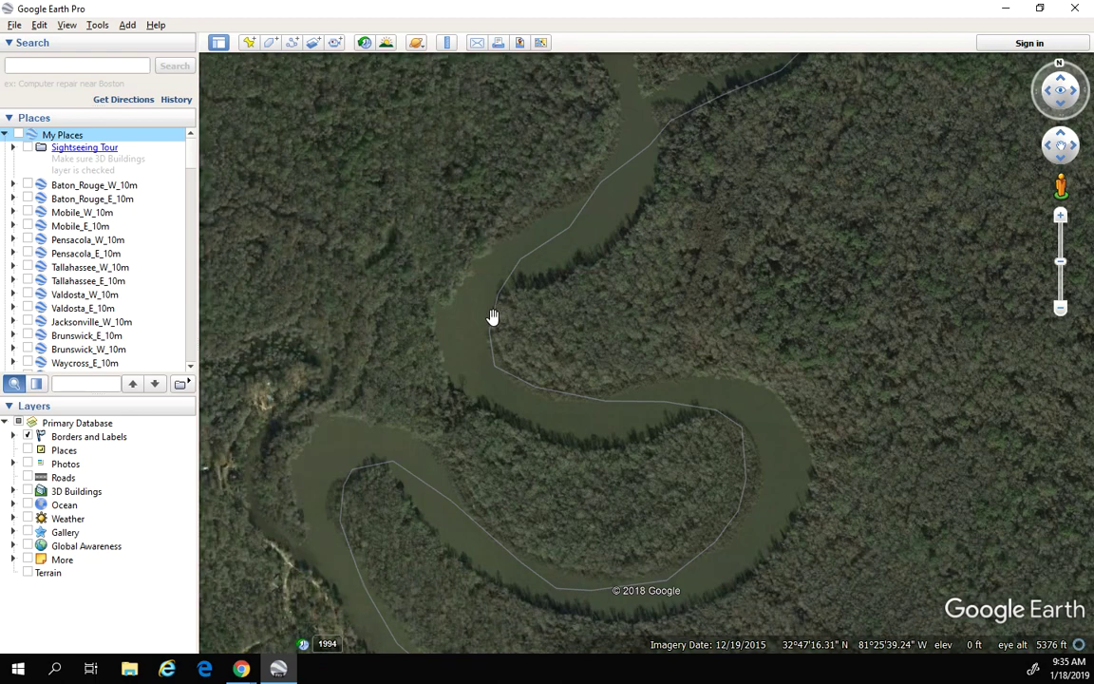
scroll(487, 316, down, 4)
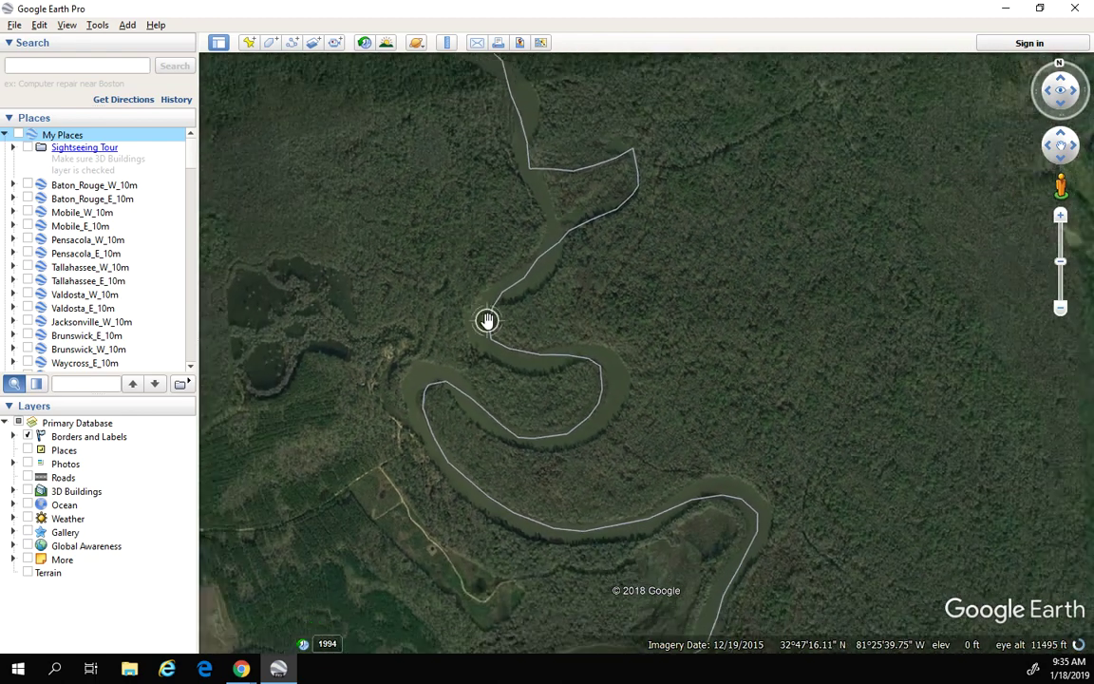
scroll(485, 320, down, 5)
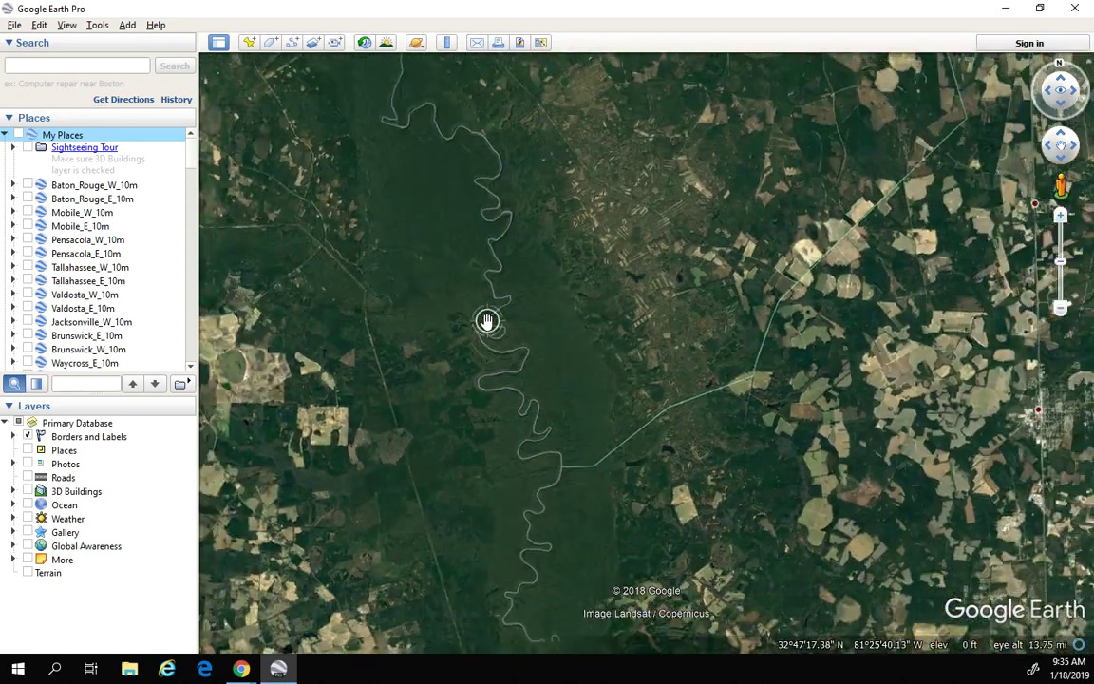
scroll(486, 322, down, 4)
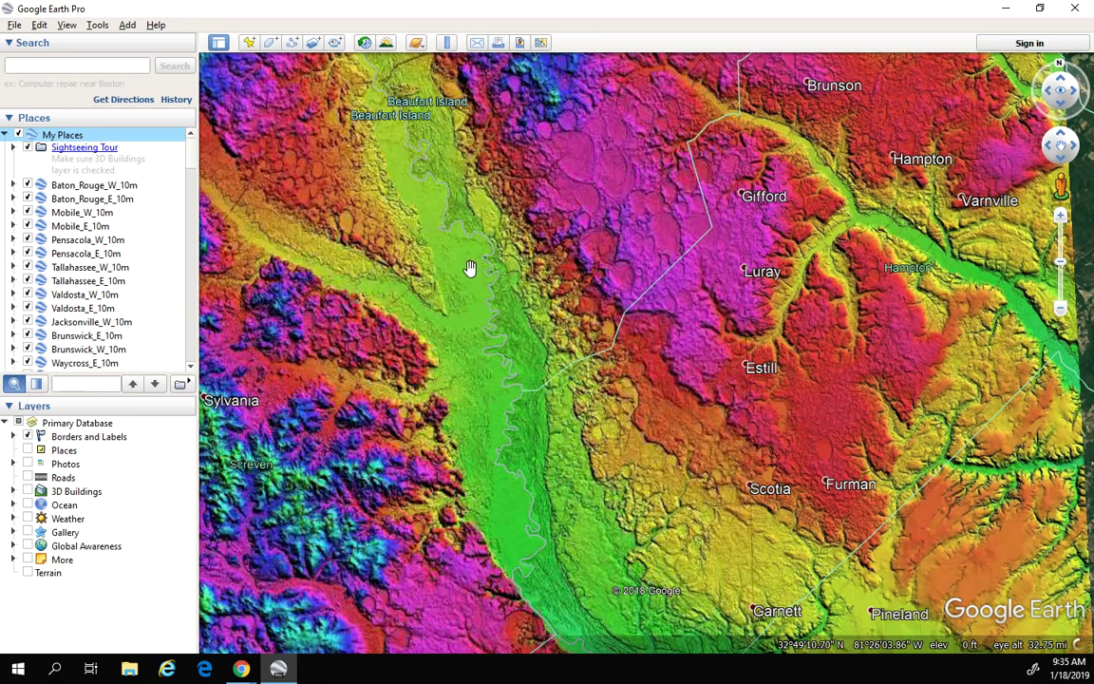
Compare the wide valley west of Estill with the narrower valley and oval depressions around Ulmer and Olar on the elevation map.
scroll(469, 268, down, 3)
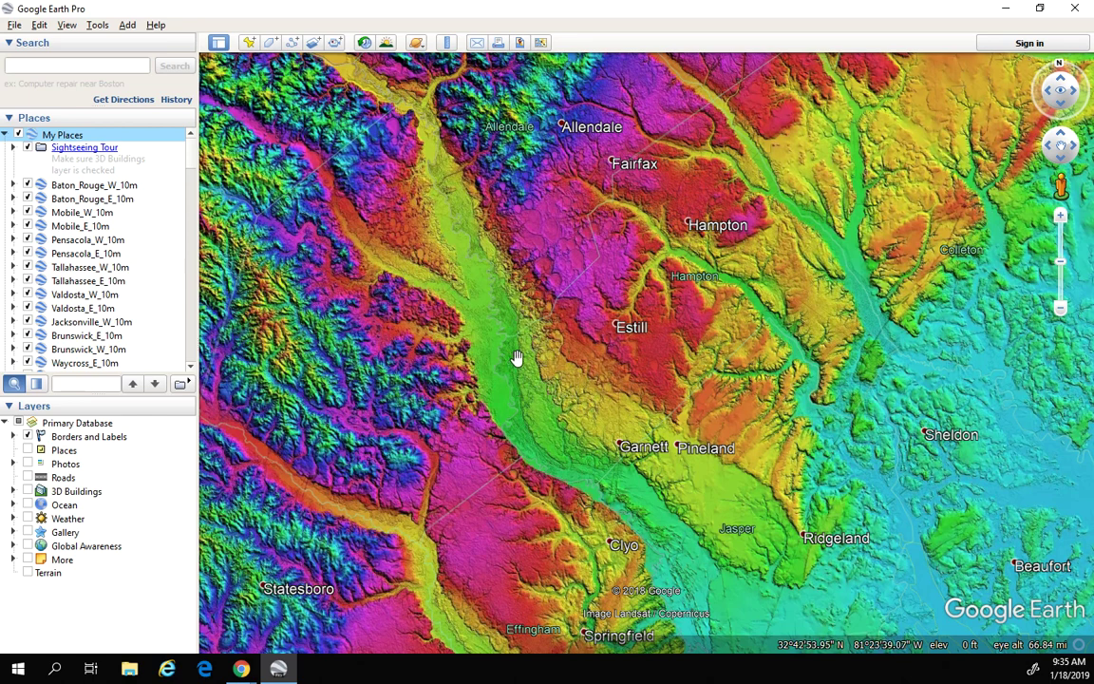
click(578, 332)
scroll(579, 343, down, 3)
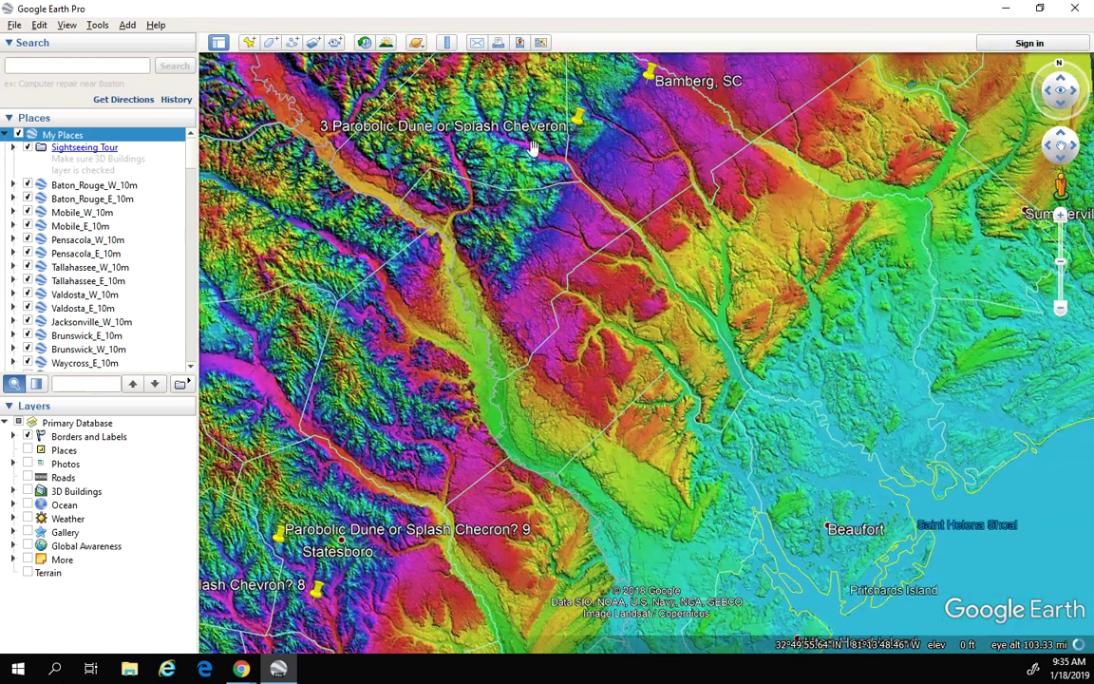
drag(655, 308, 591, 379)
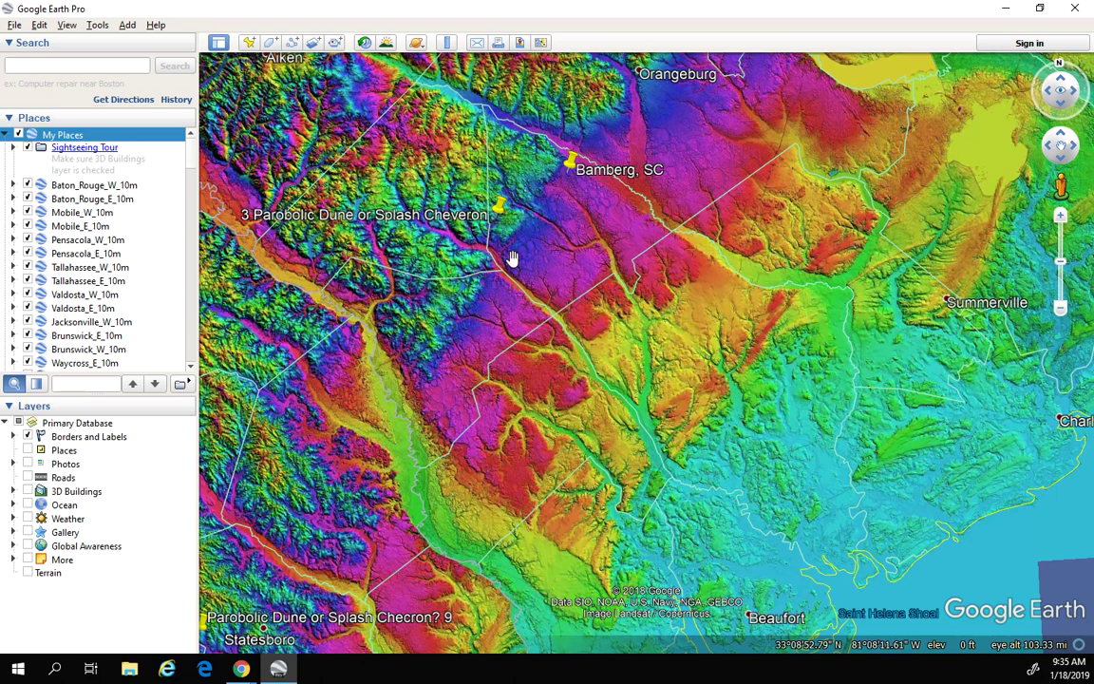
scroll(508, 262, up, 3)
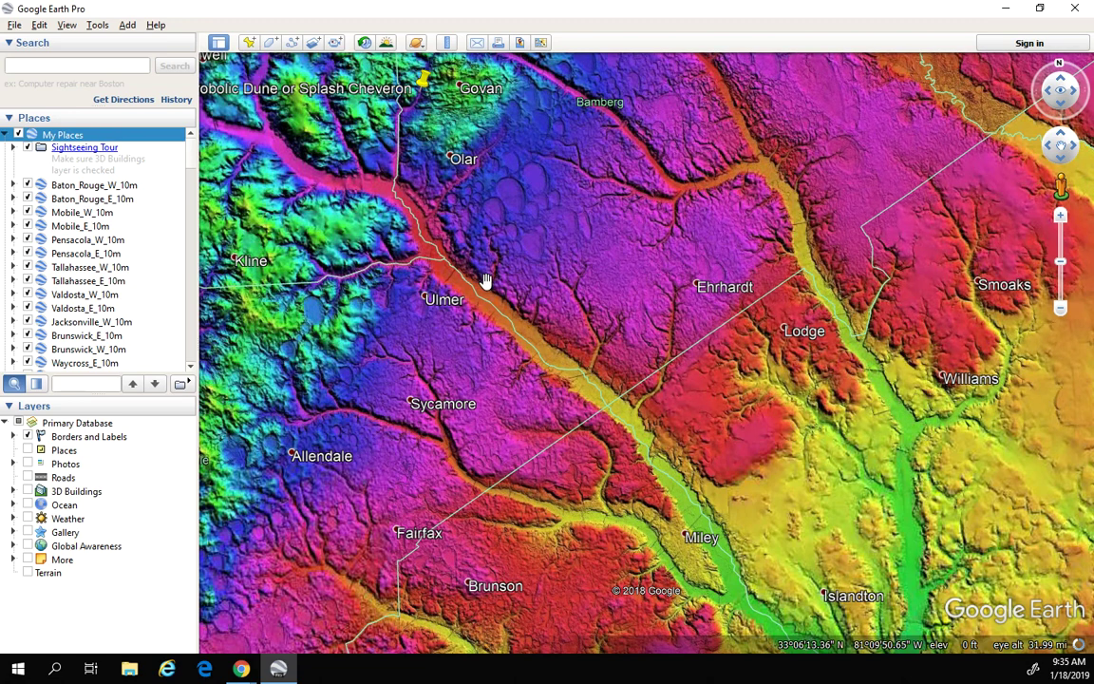
drag(521, 300, 542, 324)
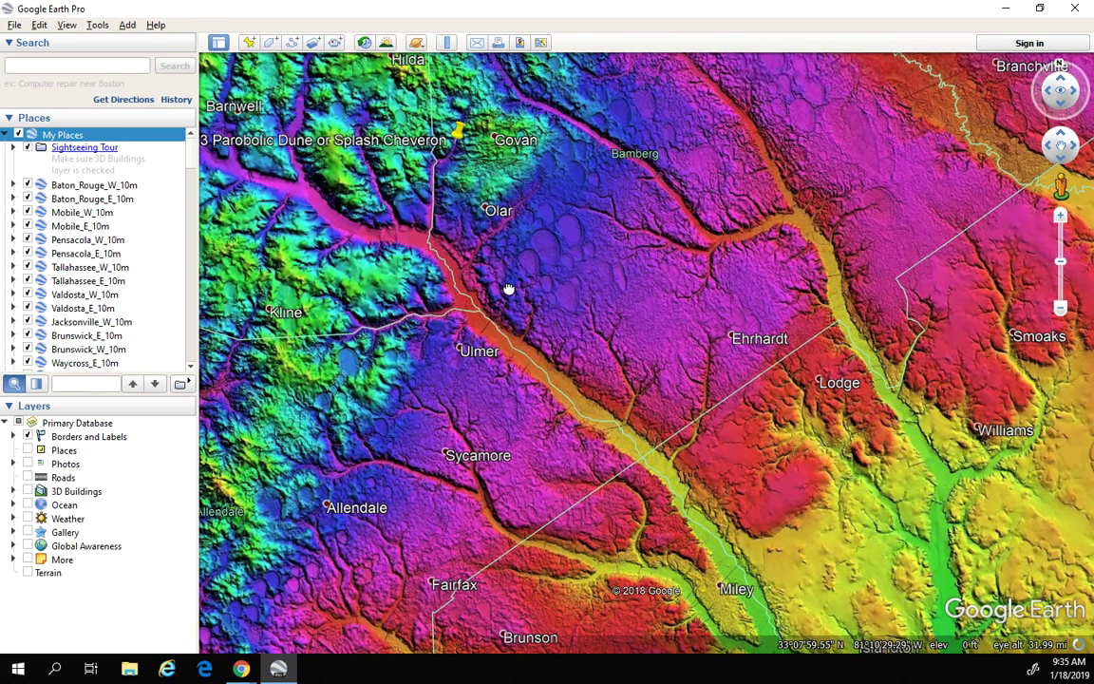
drag(505, 287, 524, 295)
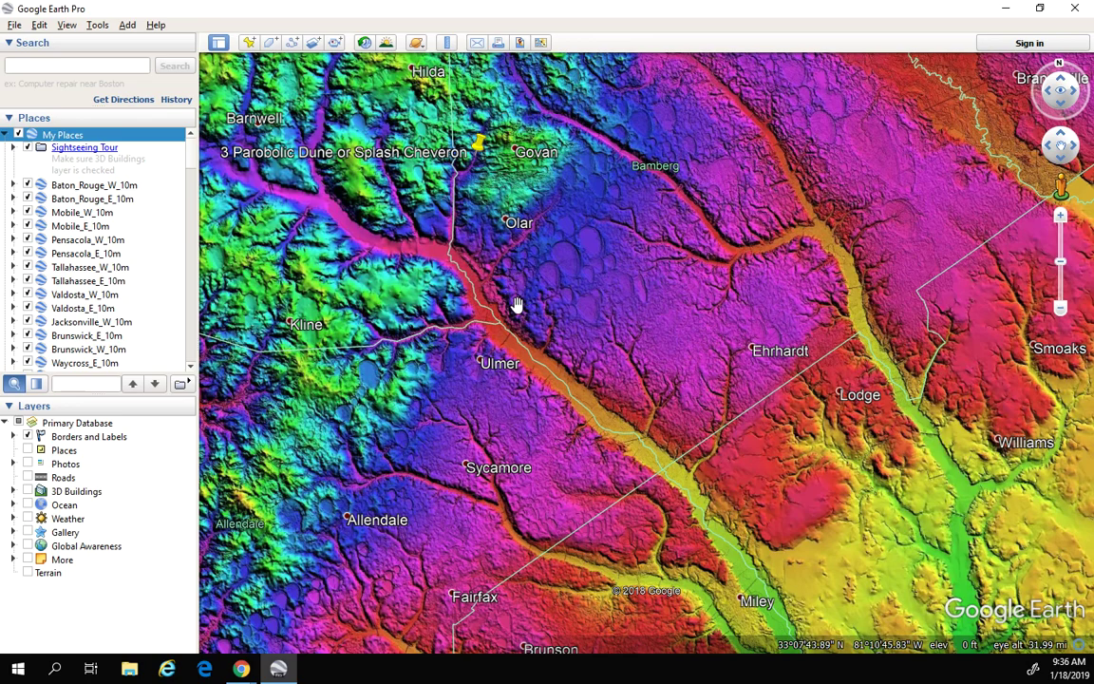
Examine the valley running past Youngs Island and Bamberg, and the one joining it from Orangeburg, on the elevation map.
scroll(501, 312, down, 5)
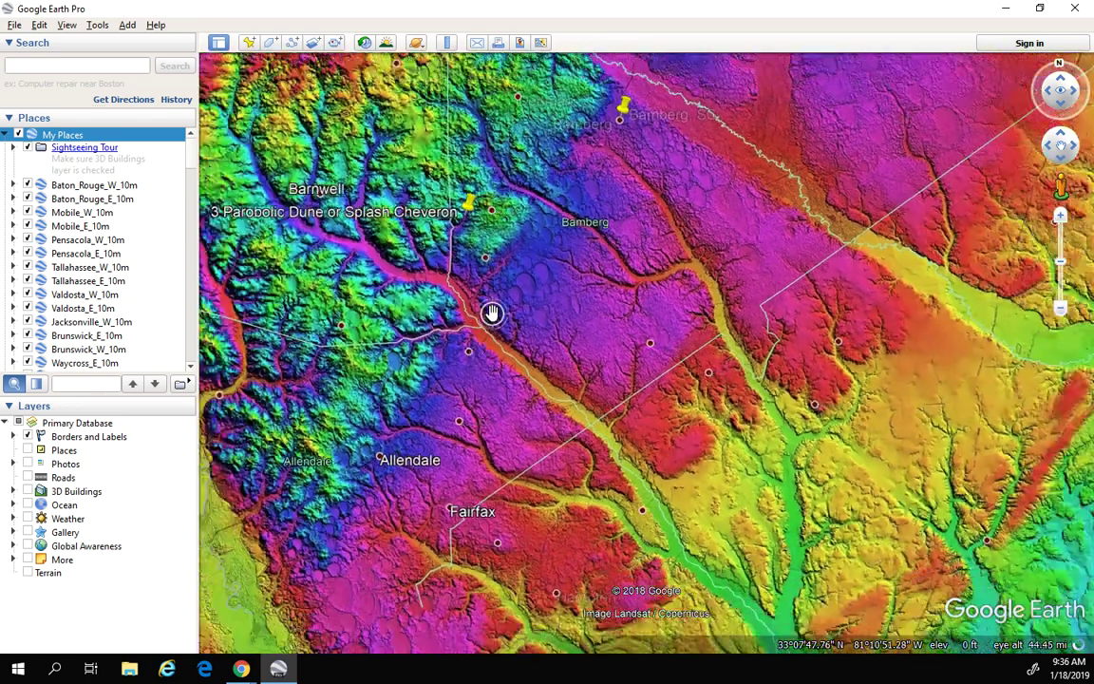
scroll(492, 314, down, 5)
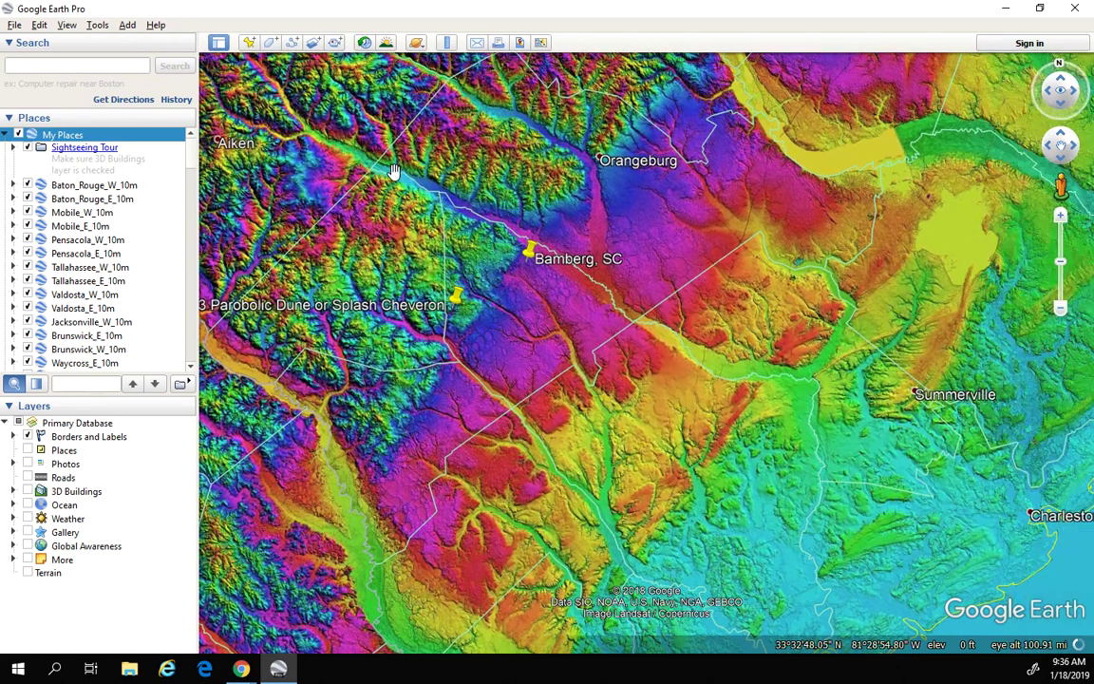
drag(392, 181, 380, 197)
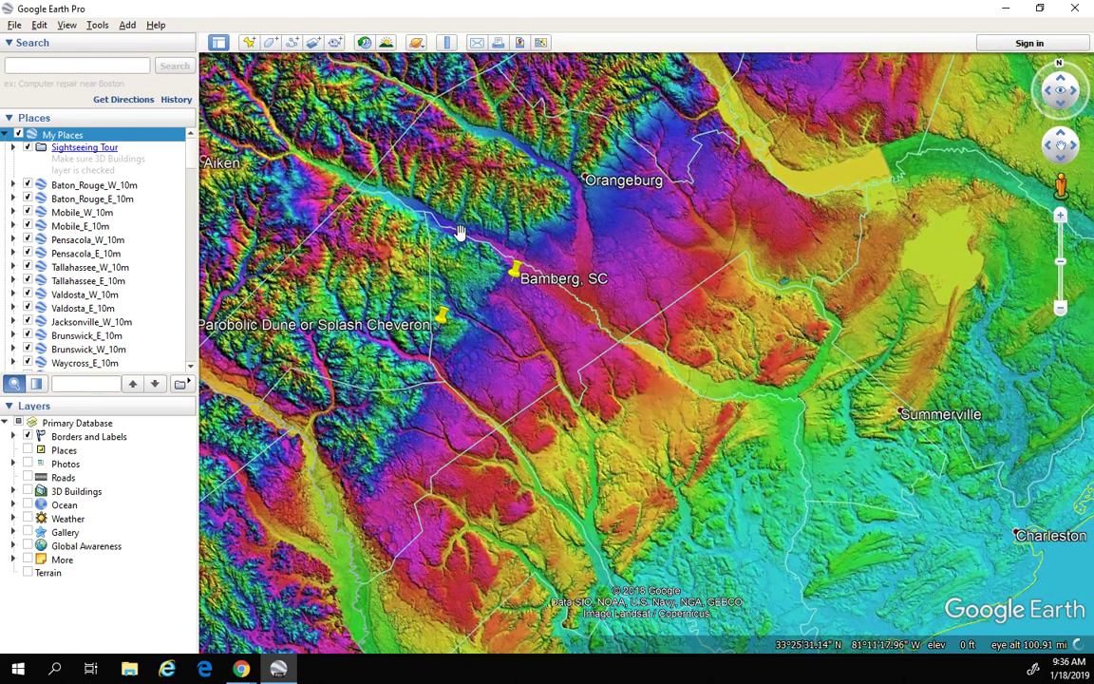
scroll(421, 230, up, 5)
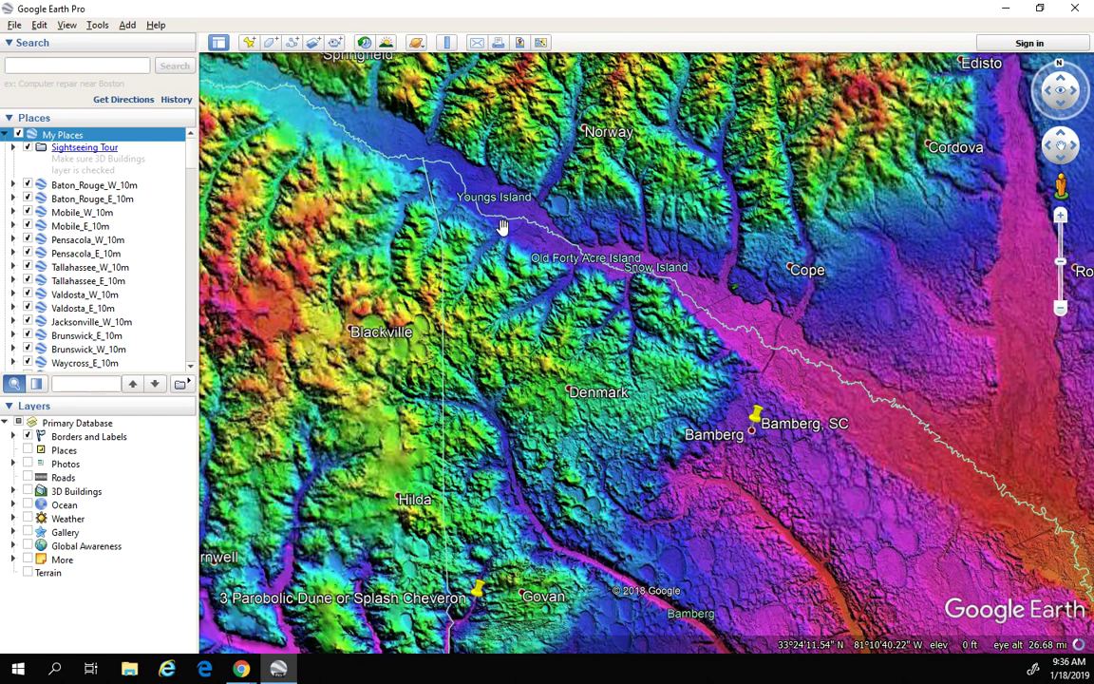
scroll(670, 291, up, 2)
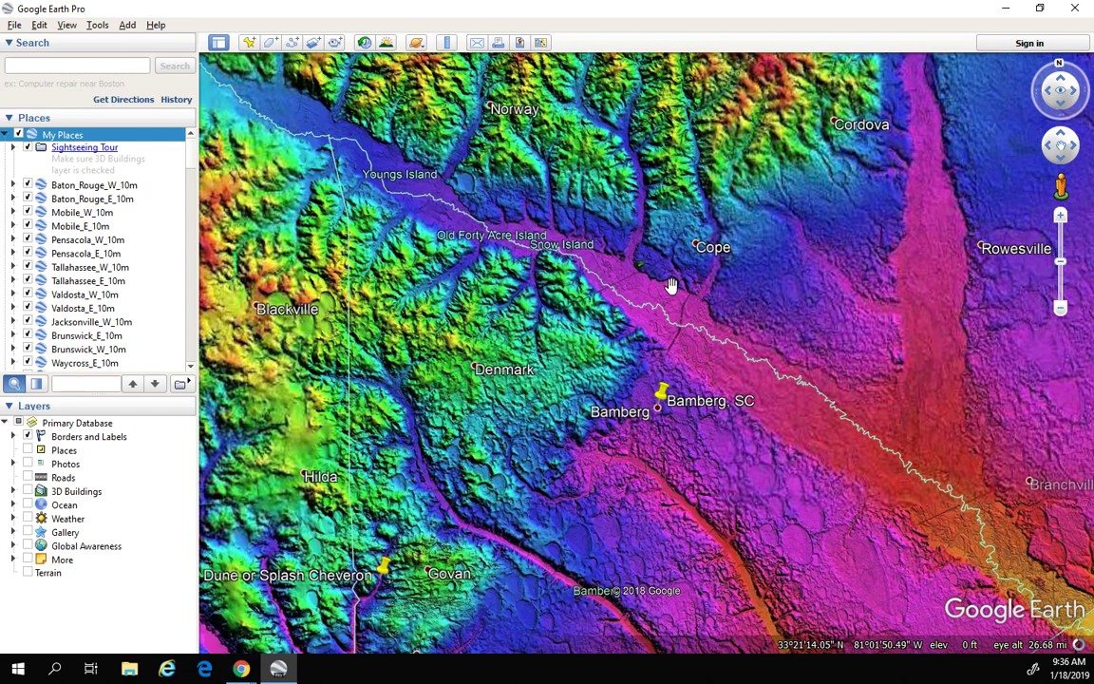
scroll(670, 291, up, 1)
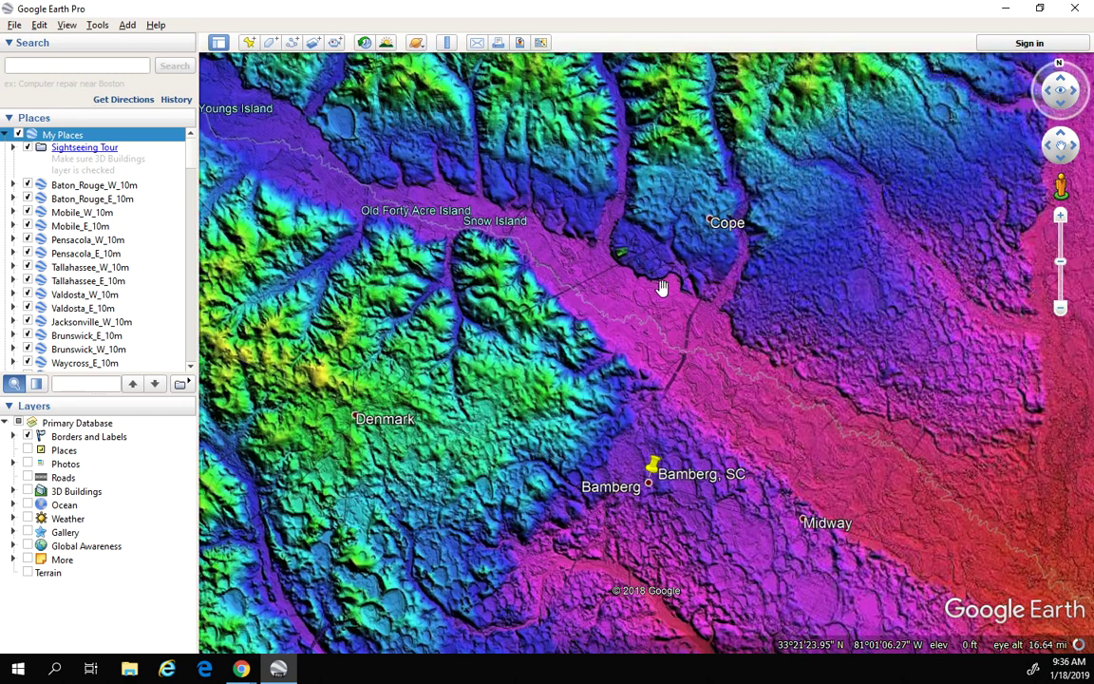
scroll(702, 348, down, 1)
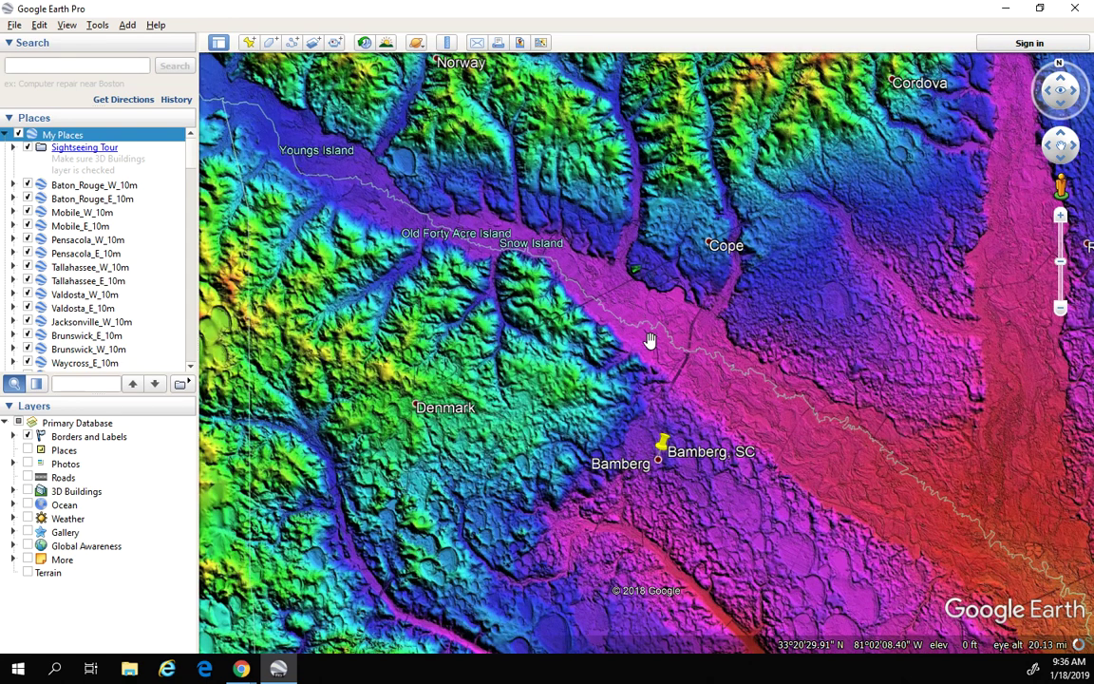
drag(773, 351, 482, 451)
scroll(537, 417, down, 1)
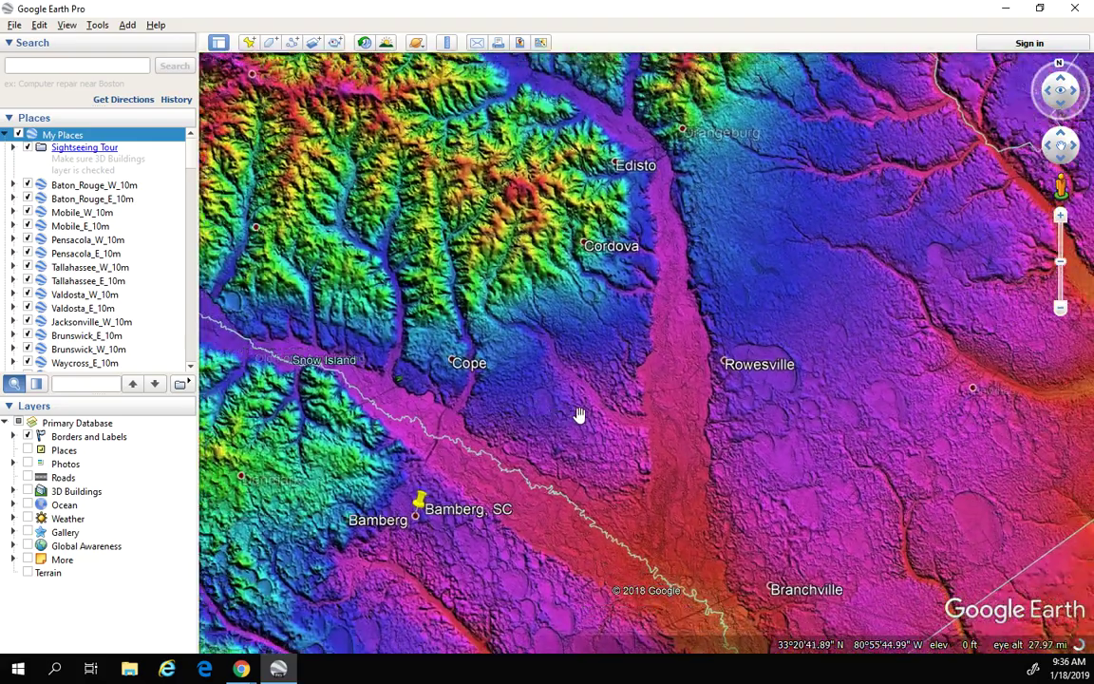
Measure the width in miles of the valley south of St George, just west of Cane Island, with a ruler line.
scroll(579, 415, down, 1)
drag(663, 508, 573, 377)
scroll(583, 386, down, 1)
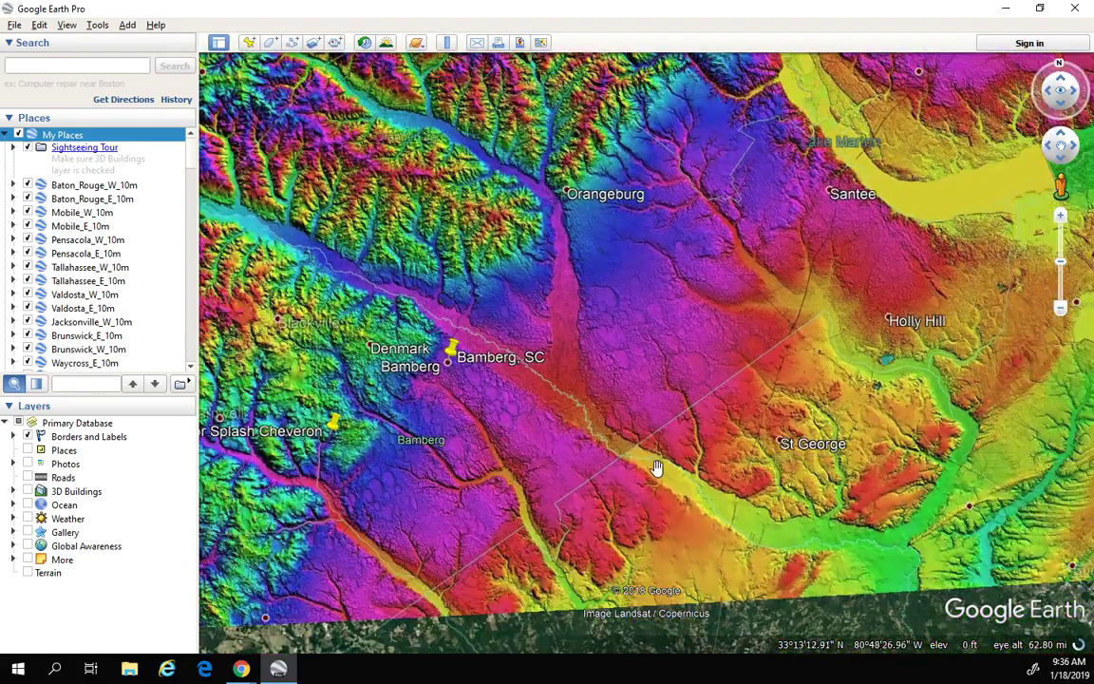
drag(732, 514, 664, 423)
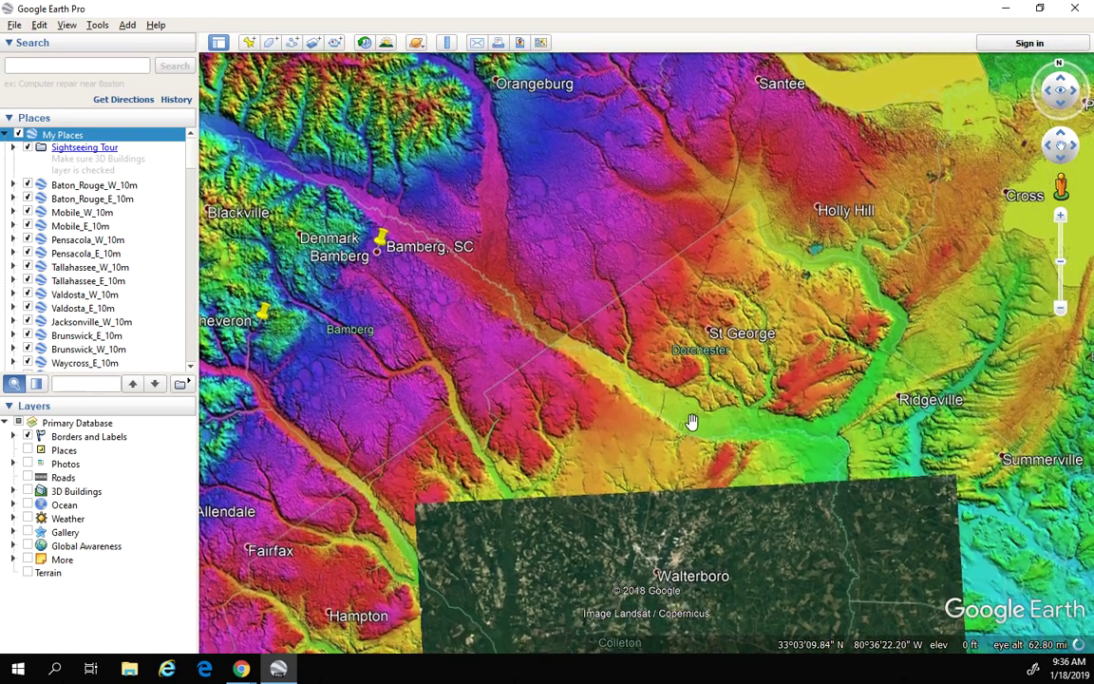
drag(740, 435, 684, 422)
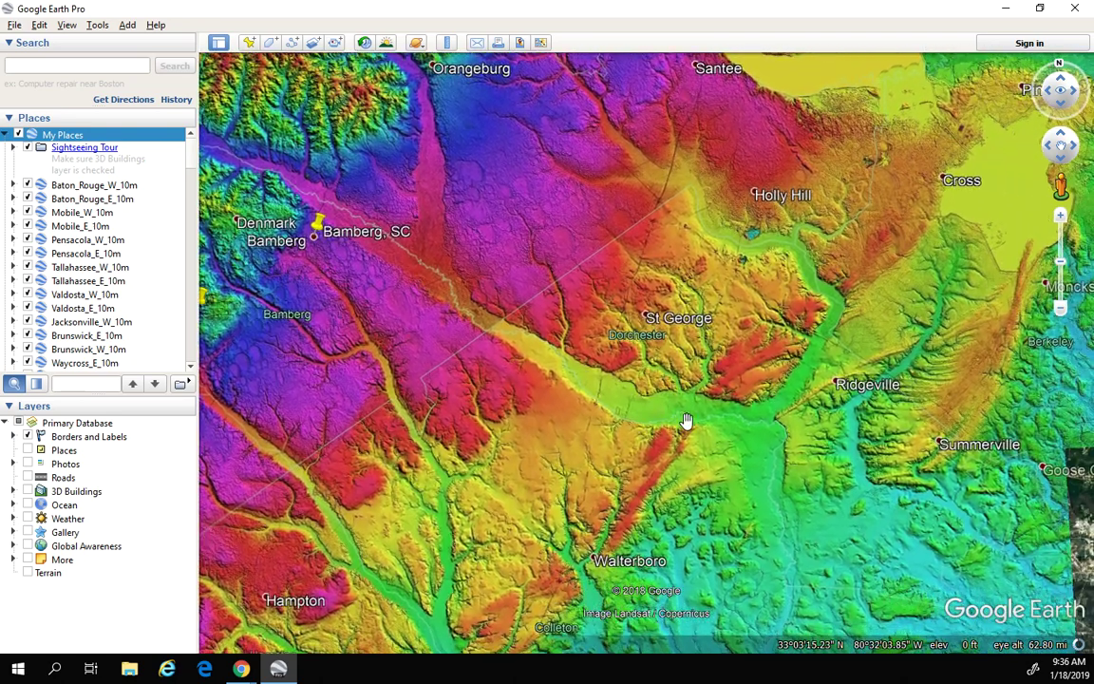
scroll(698, 427, up, 3)
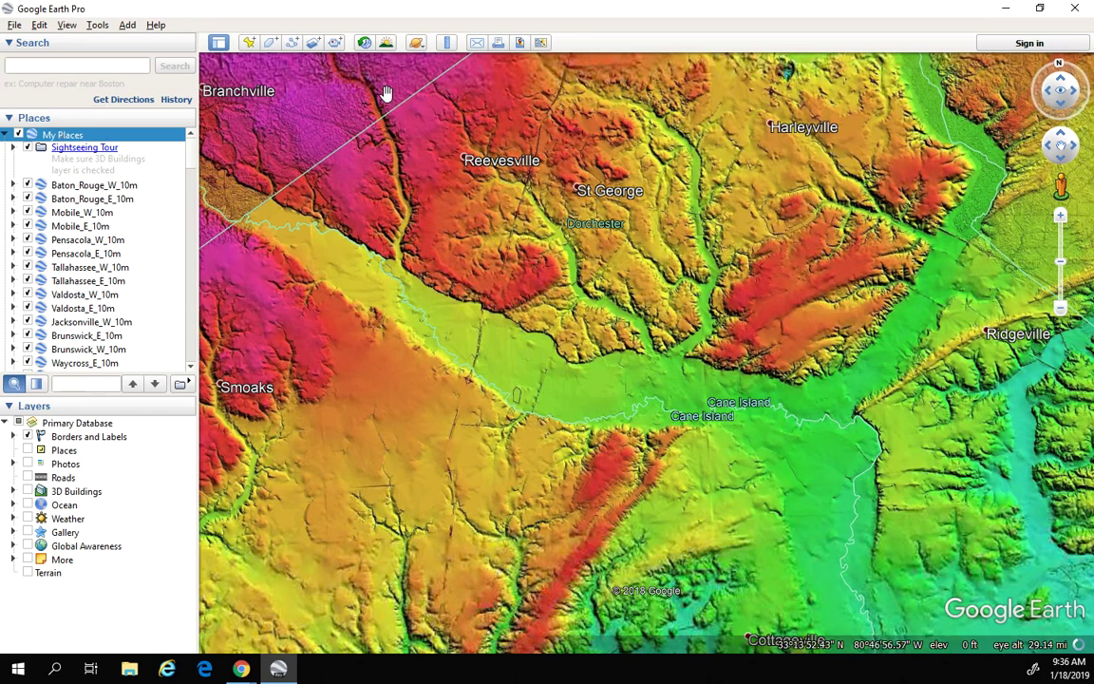
click(446, 43)
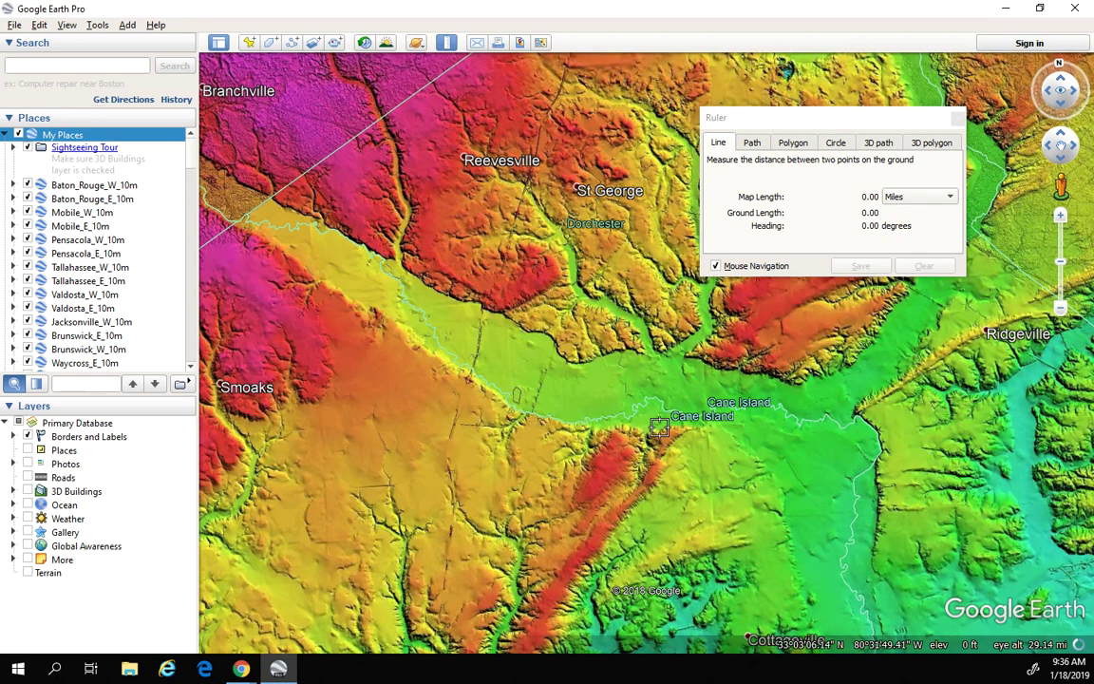
drag(657, 426, 548, 428)
click(545, 429)
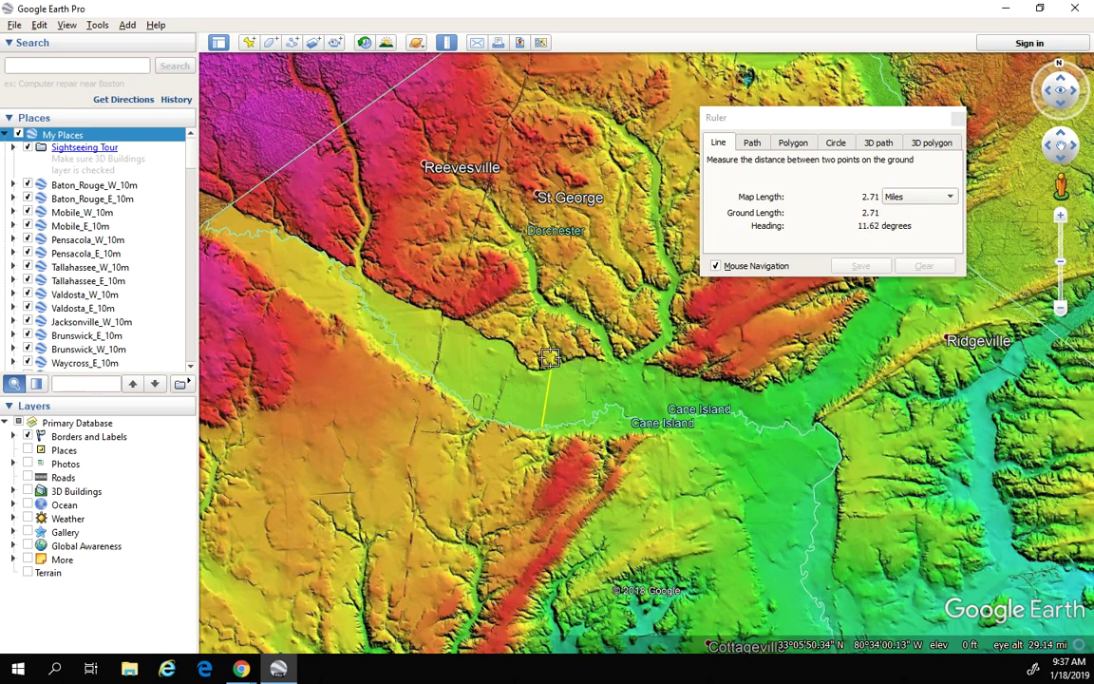
click(953, 119)
Measure the width in miles of the green valley northwest of Pineville, east of Gaillard Island, with a ruler line.
drag(855, 254, 679, 425)
scroll(720, 371, down, 2)
scroll(719, 371, down, 2)
scroll(662, 411, down, 5)
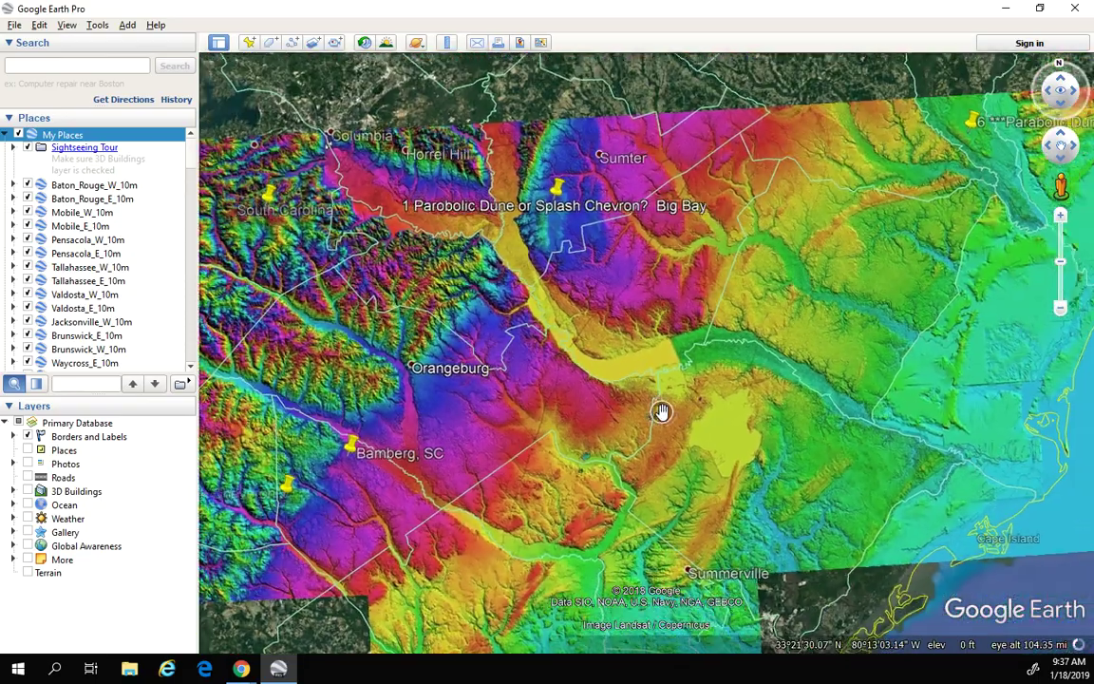
scroll(620, 403, up, 8)
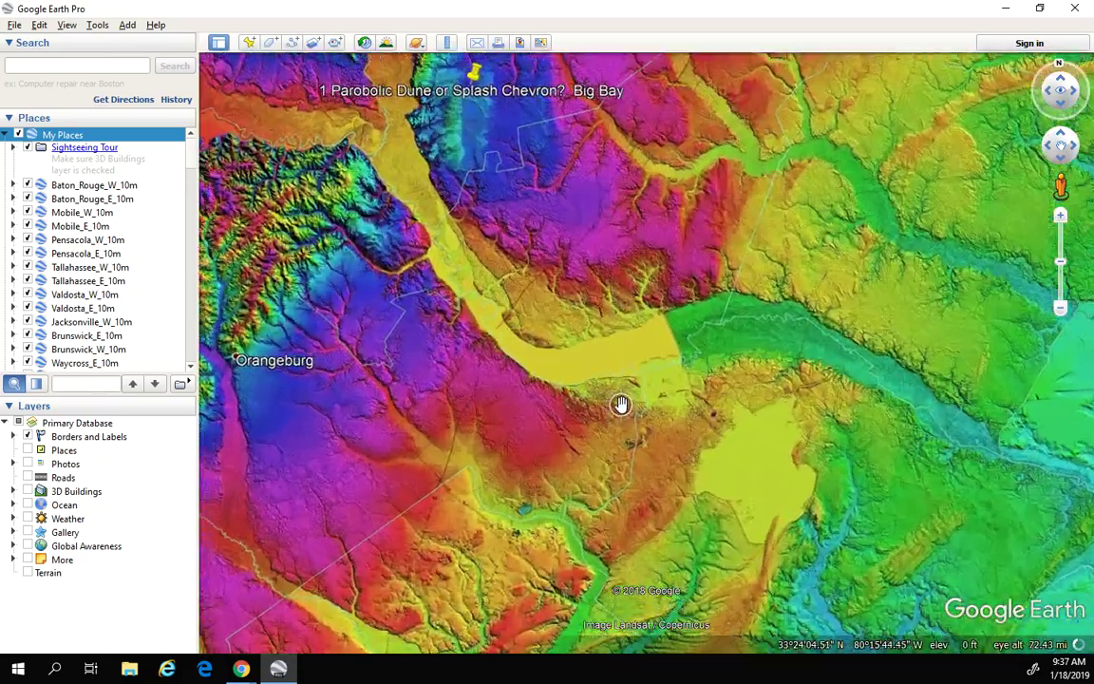
scroll(702, 365, up, 4)
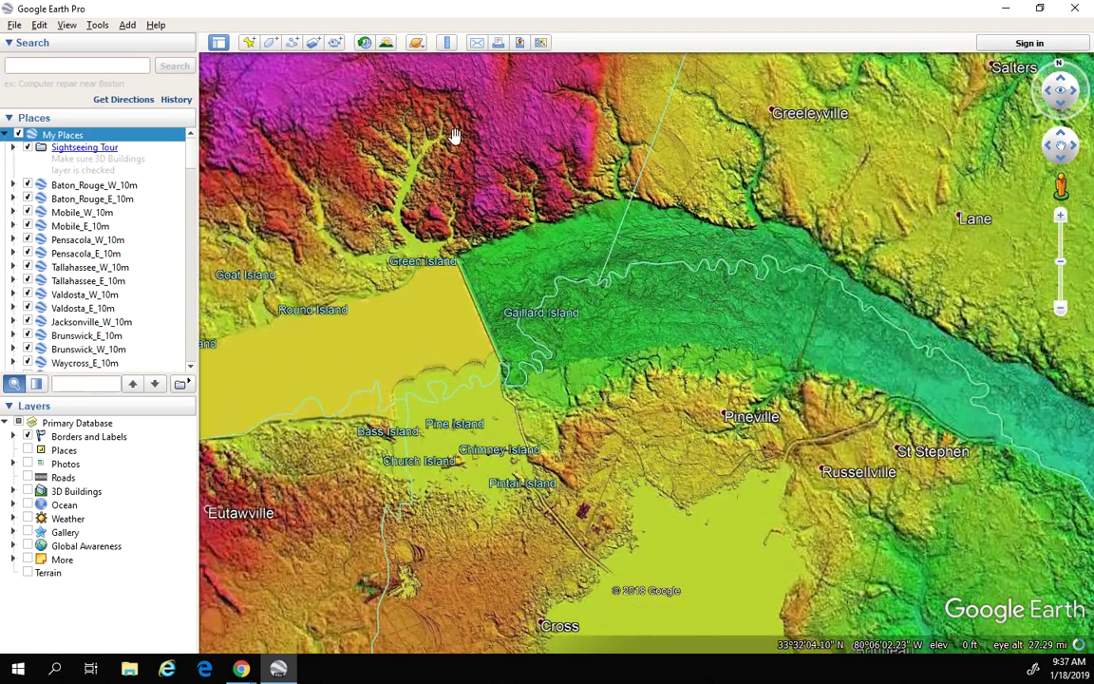
click(446, 41)
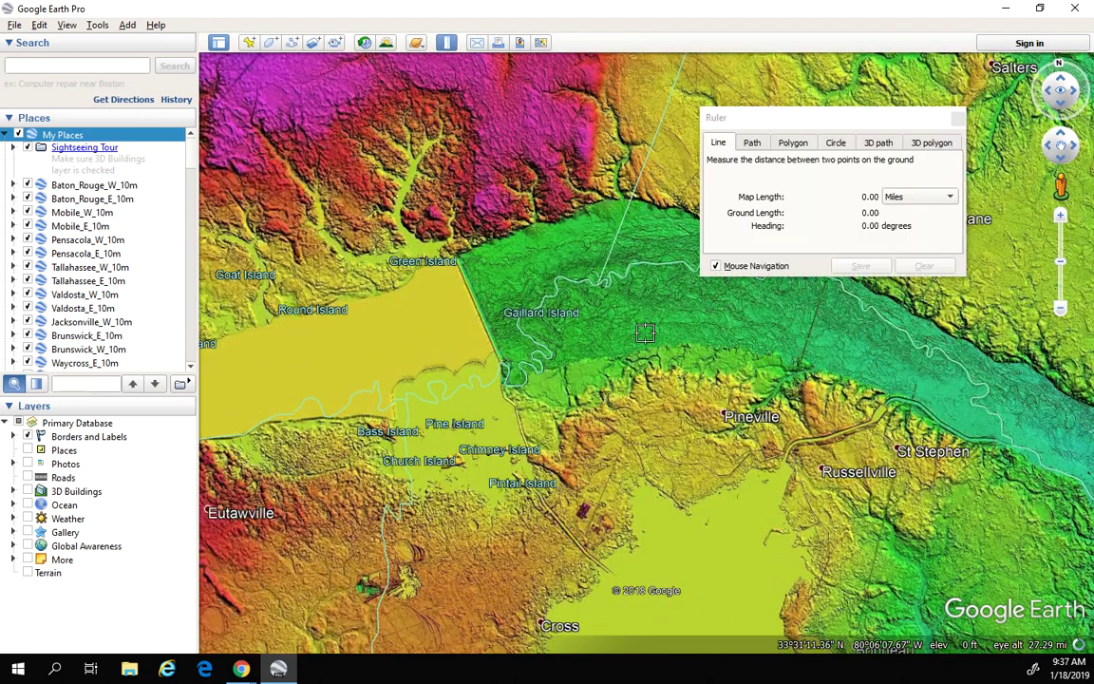
click(649, 350)
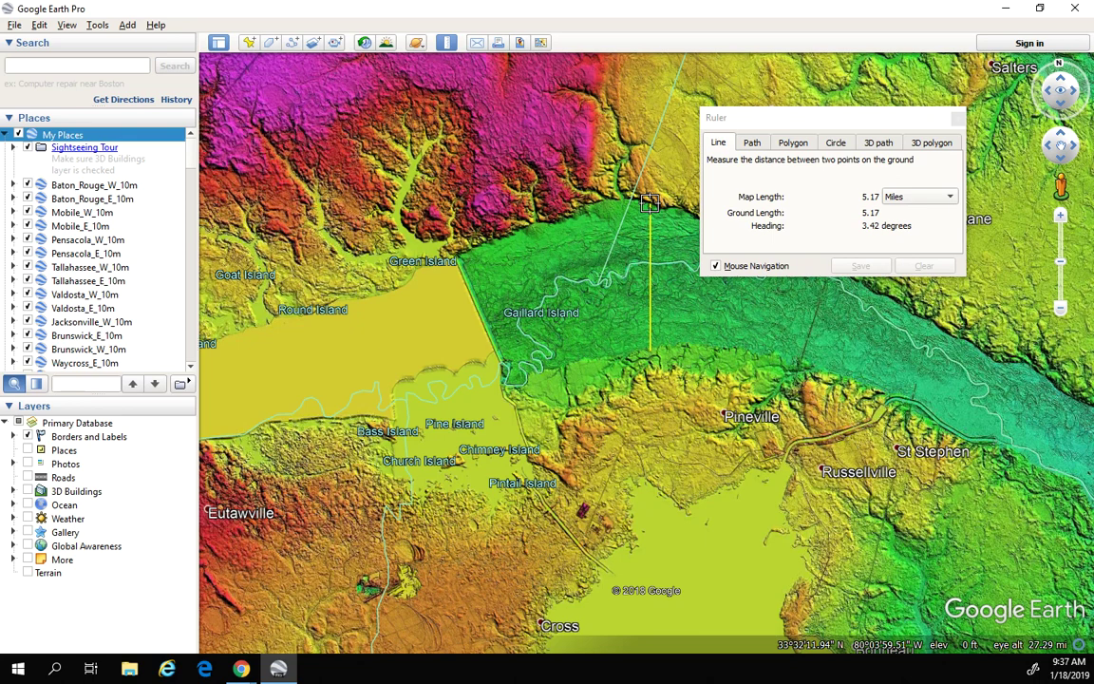
click(956, 117)
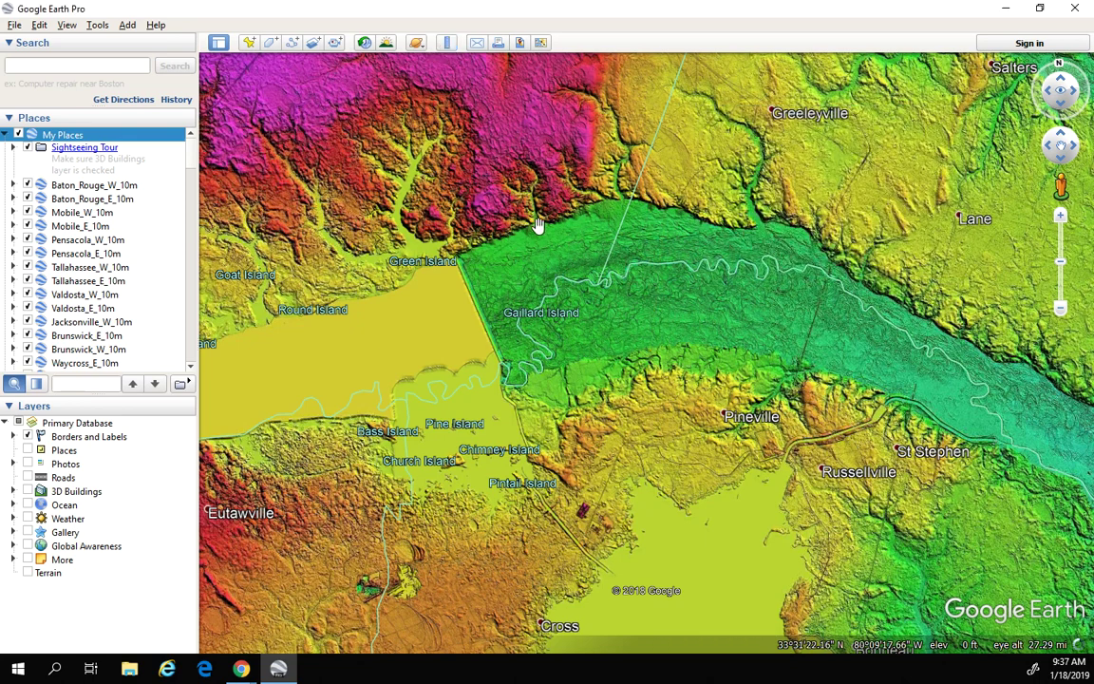
Examine the meandering river and the old channel traces across the valley floor north of Pineville on the elevation map.
drag(747, 247, 655, 330)
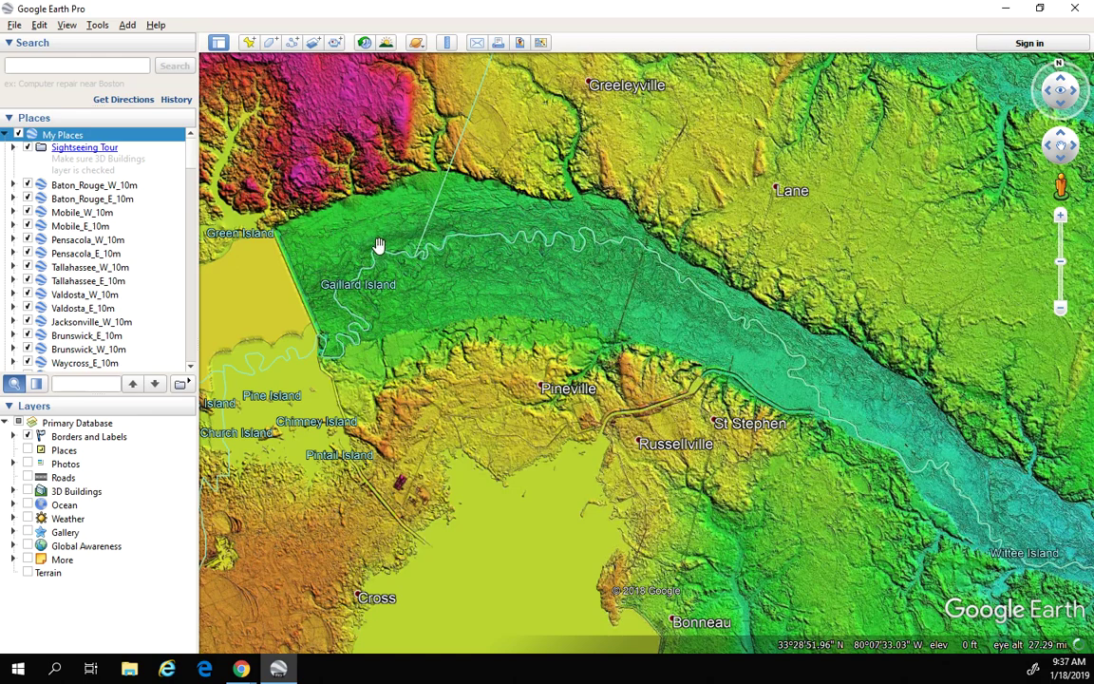
scroll(458, 269, up, 3)
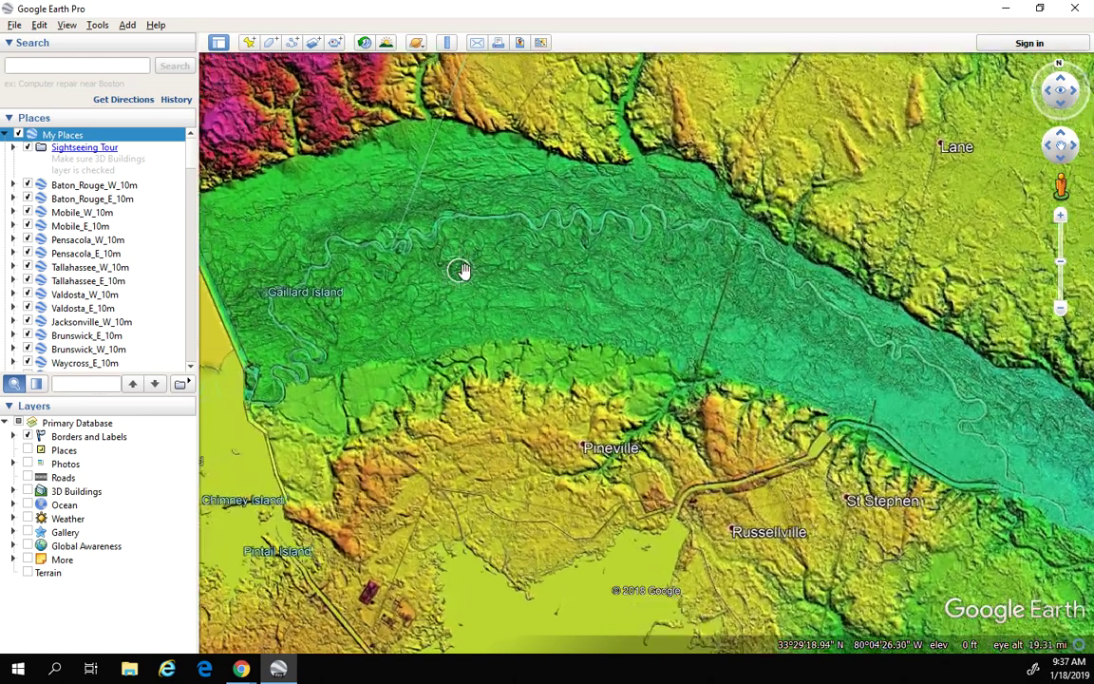
scroll(550, 311, up, 1)
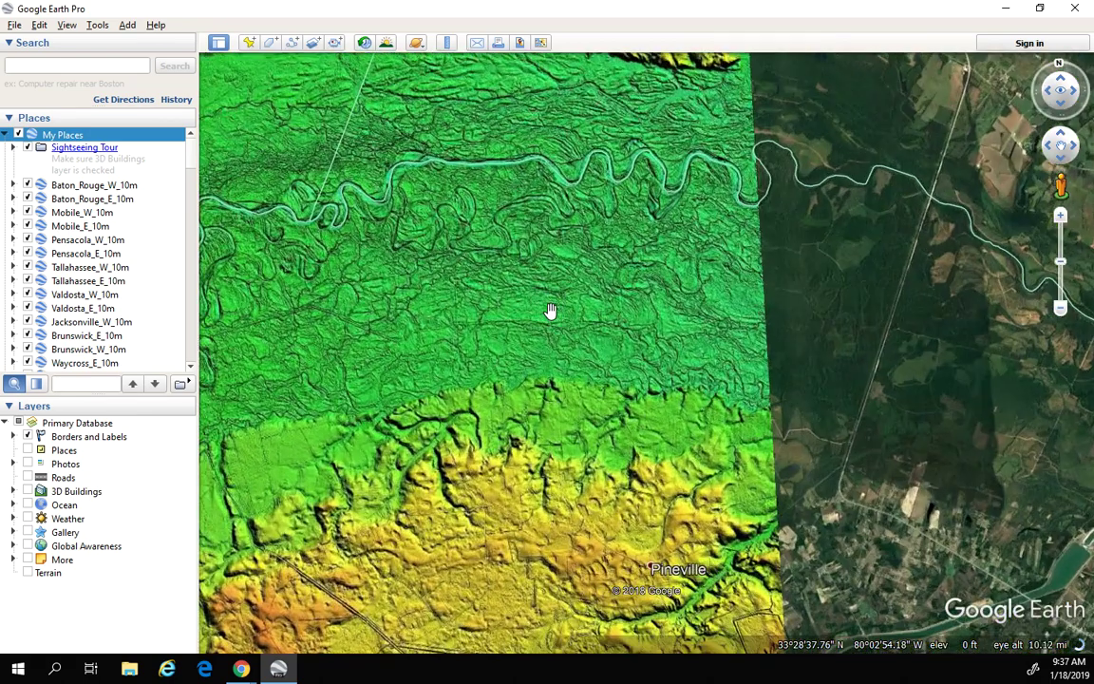
scroll(561, 321, down, 1)
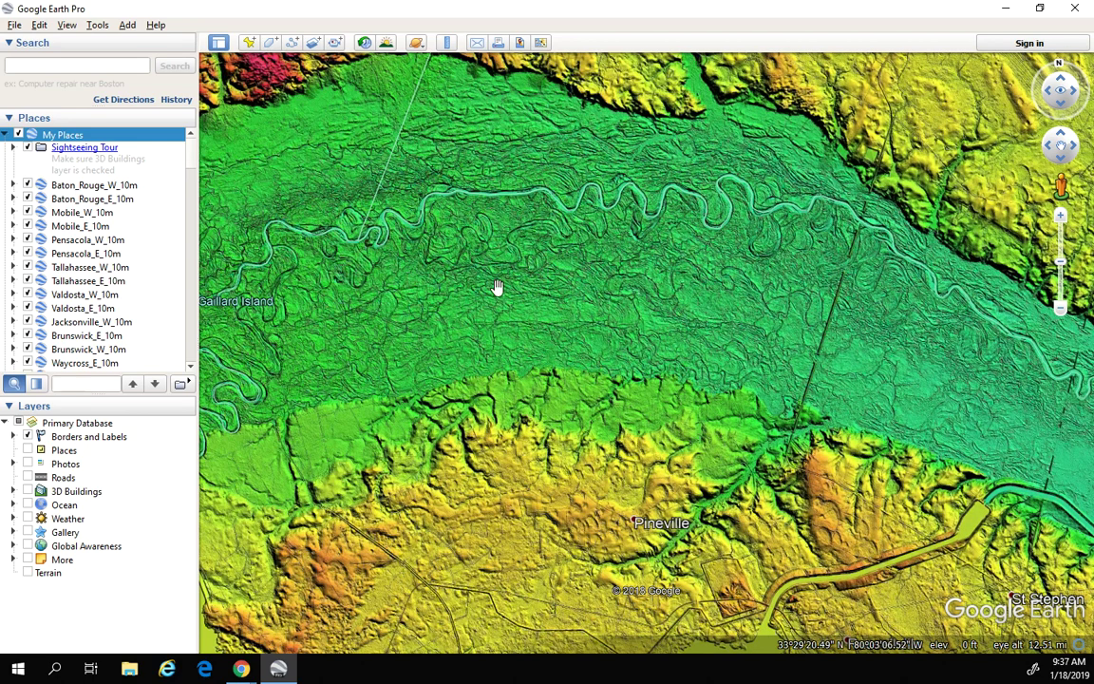
drag(677, 294, 556, 327)
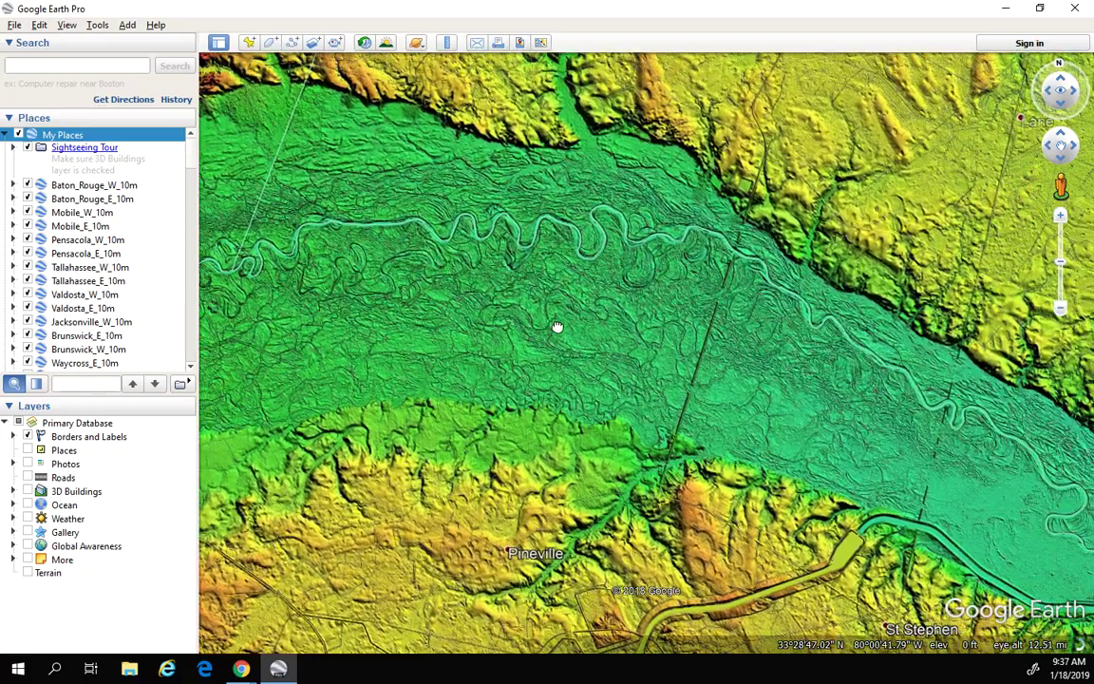
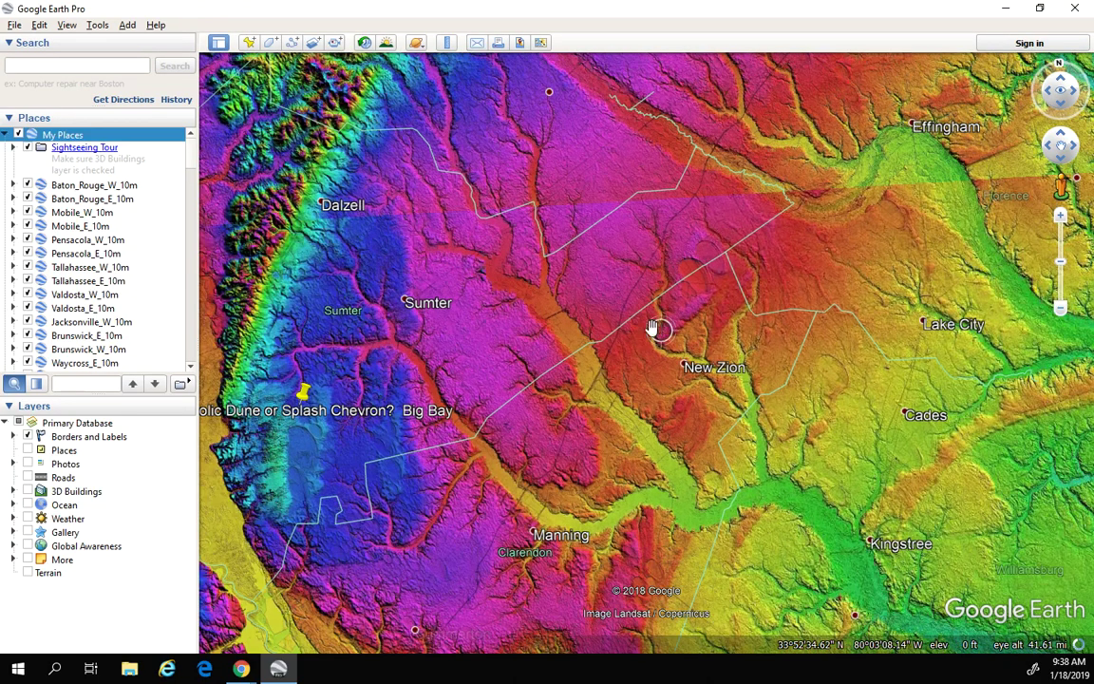
Examine the braided valley floor and the present river between Lazy Lane, Marion and Pamplico on the elevation map.
scroll(651, 328, down, 3)
drag(744, 308, 622, 374)
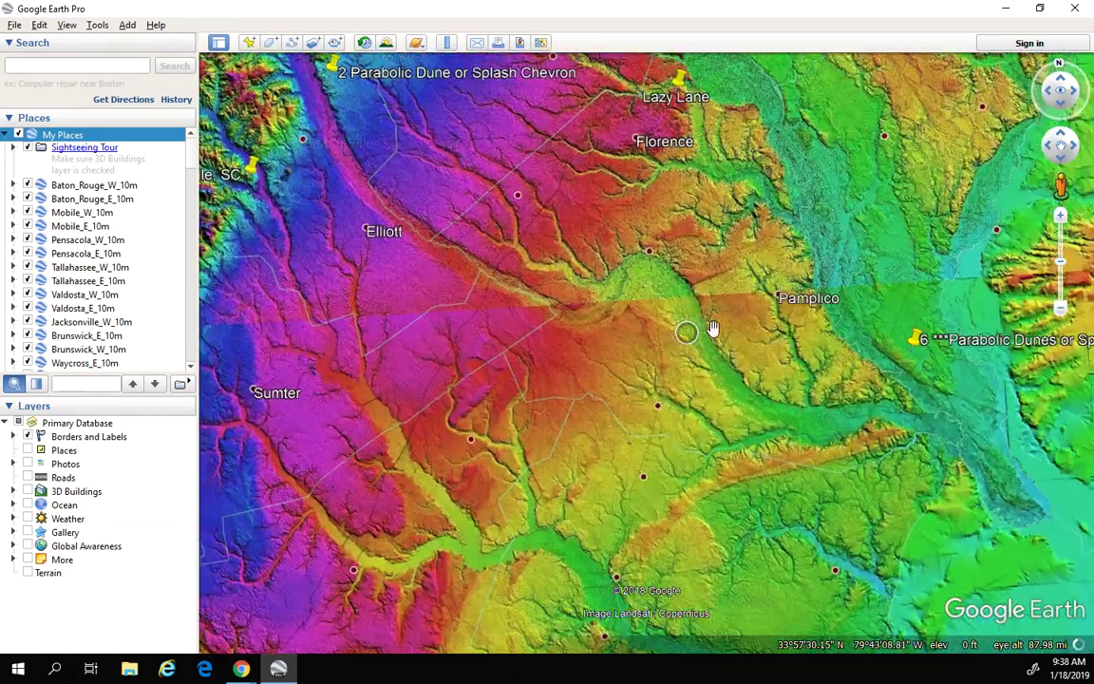
scroll(684, 353, up, 3)
scroll(693, 311, up, 5)
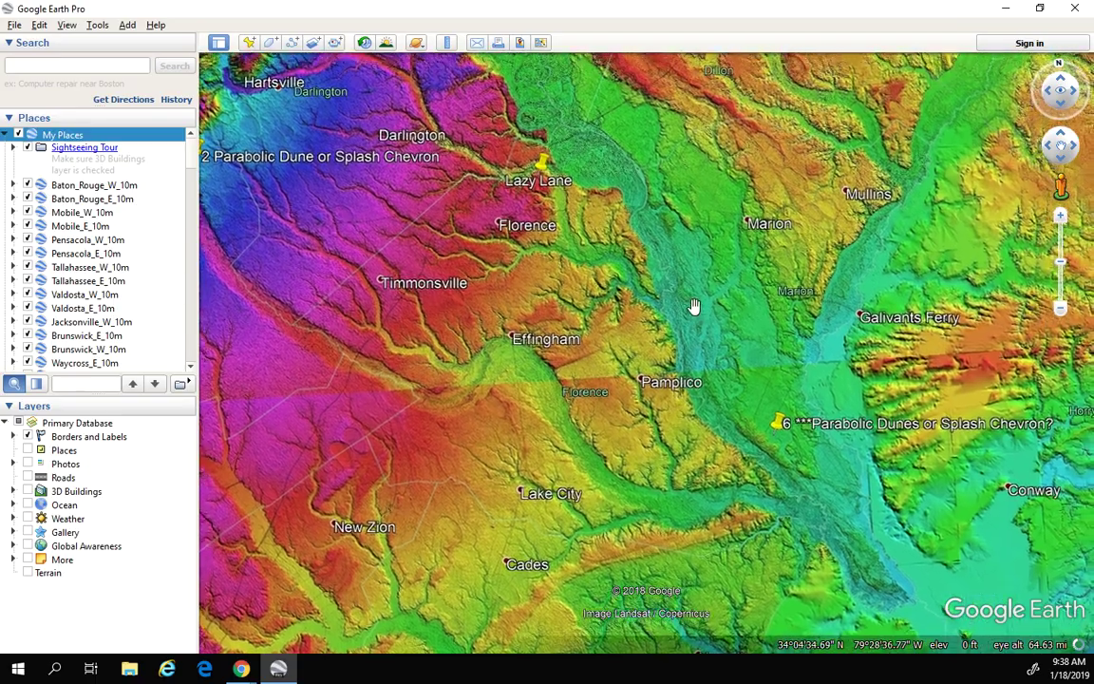
scroll(677, 317, up, 1)
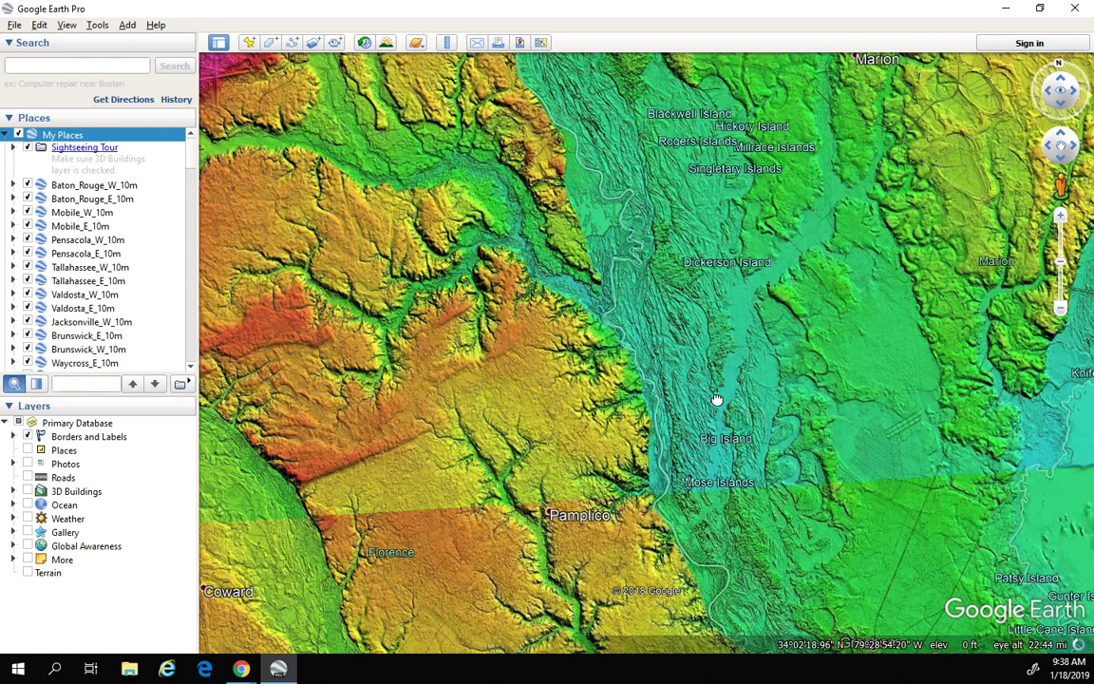
drag(716, 390, 703, 434)
drag(668, 374, 702, 489)
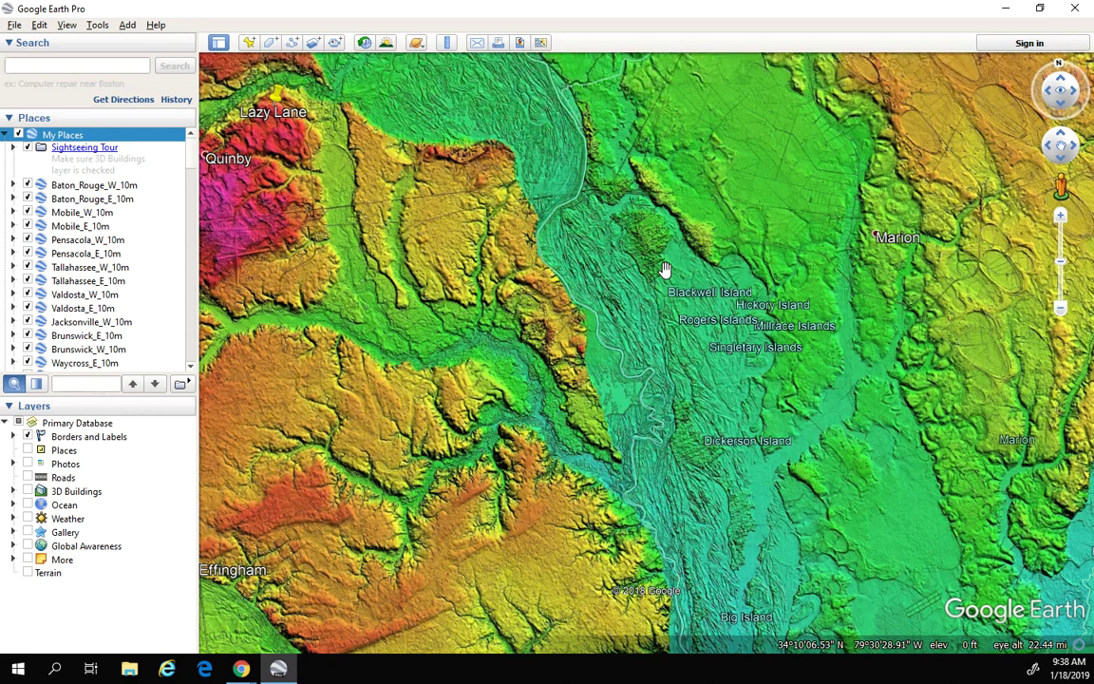
drag(642, 253, 593, 325)
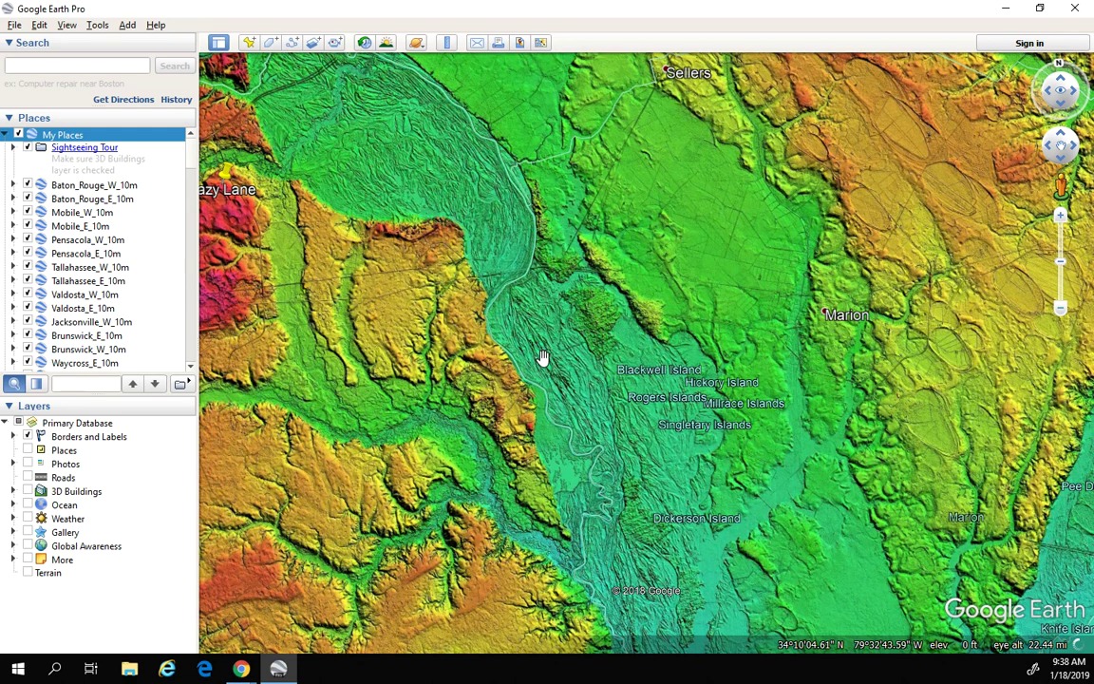
drag(542, 361, 558, 364)
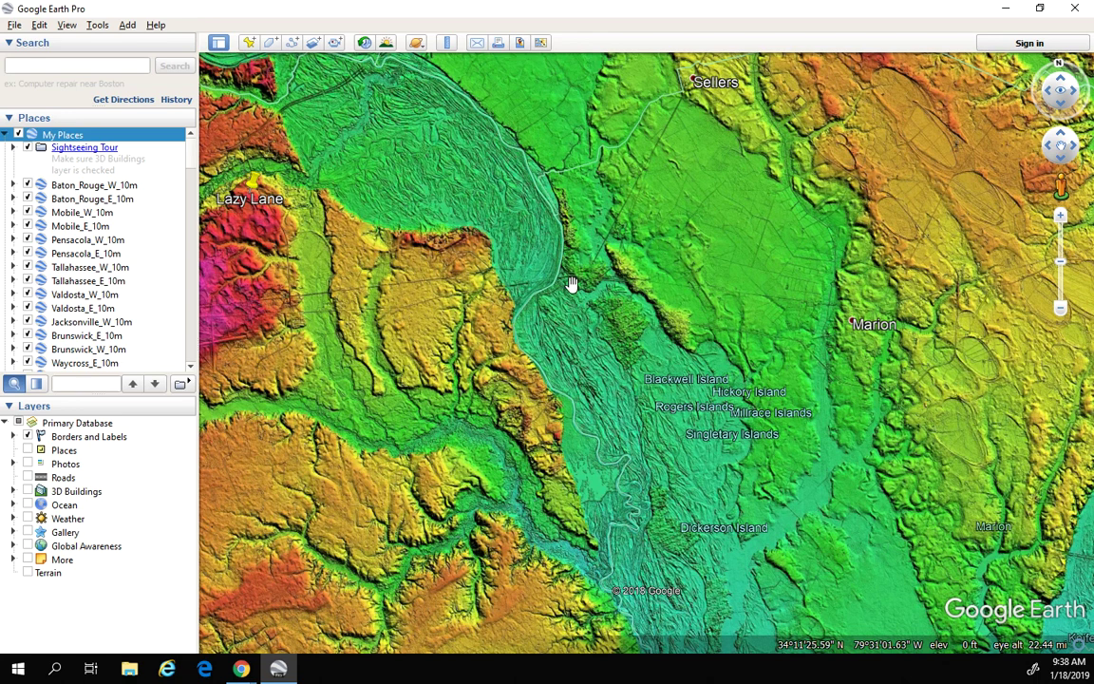
drag(611, 446, 598, 313)
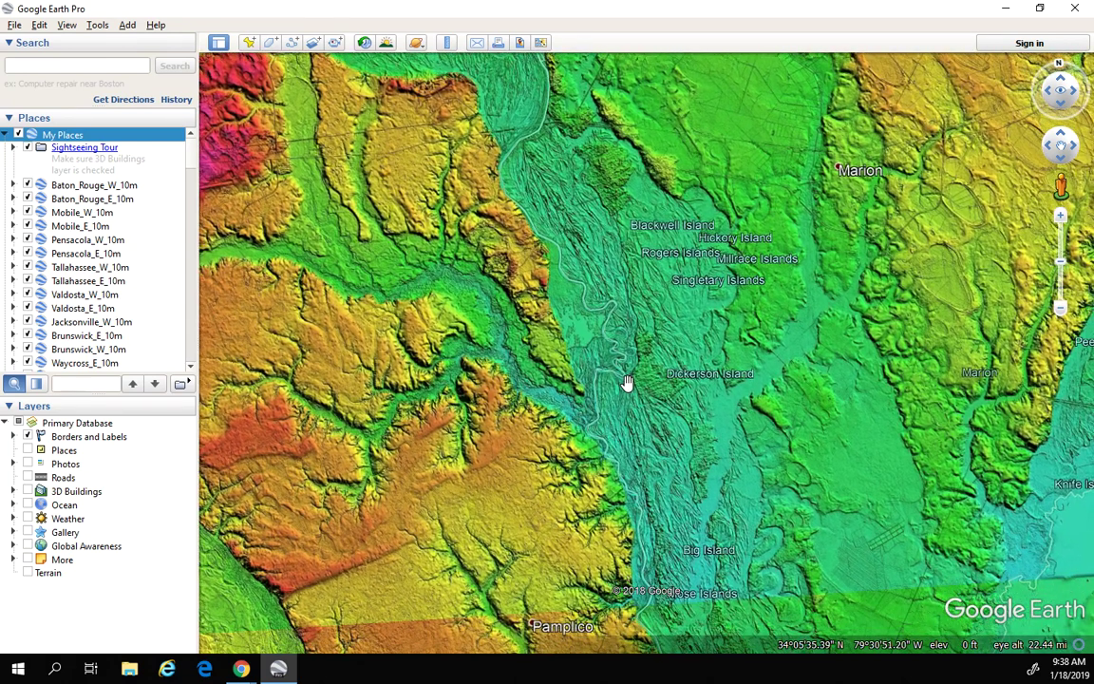
drag(628, 383, 626, 407)
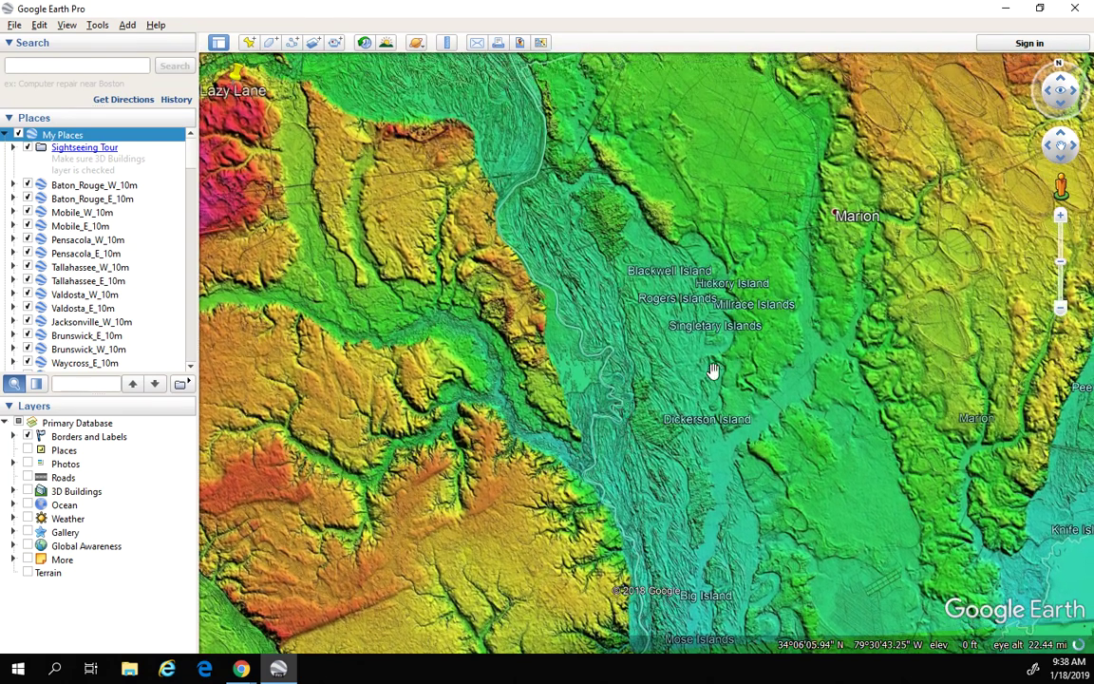
Examine the terrain north of Marion and the valleys running past Dillon and Fork on the elevation map.
drag(693, 152, 559, 296)
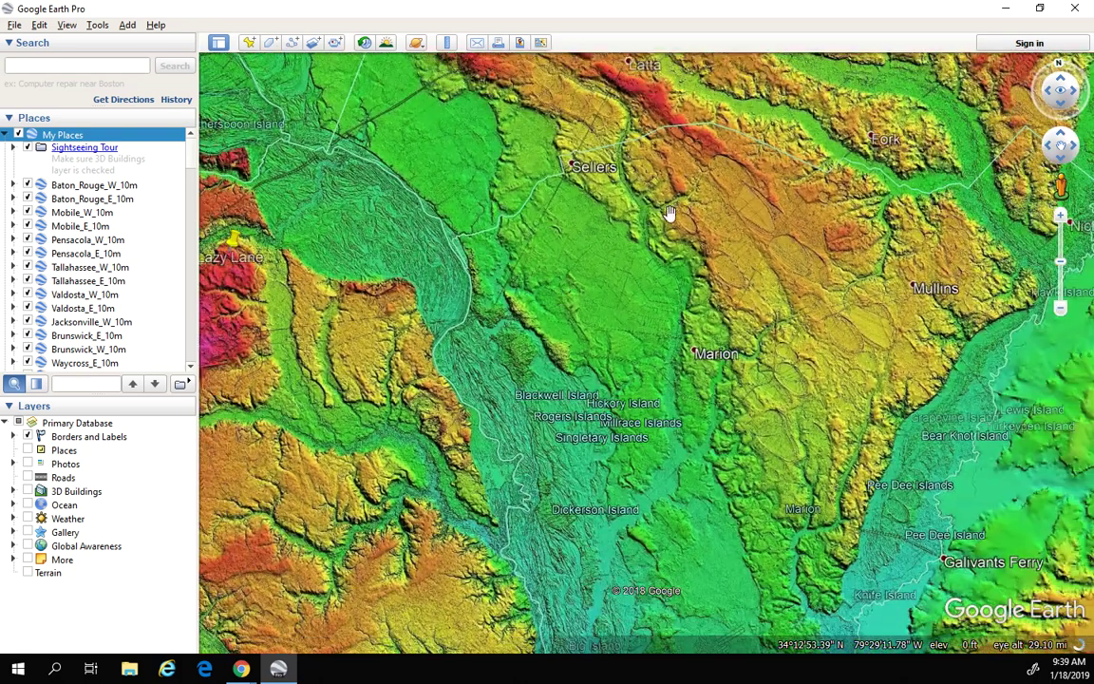
drag(669, 214, 576, 342)
scroll(610, 307, down, 1)
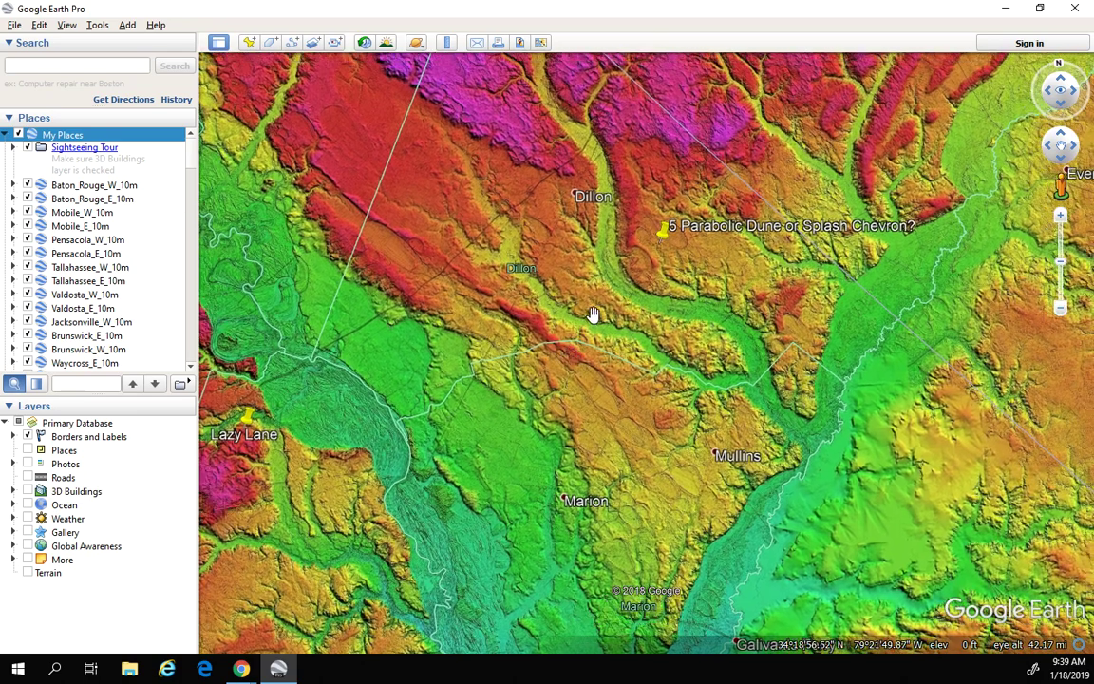
drag(609, 286, 464, 300)
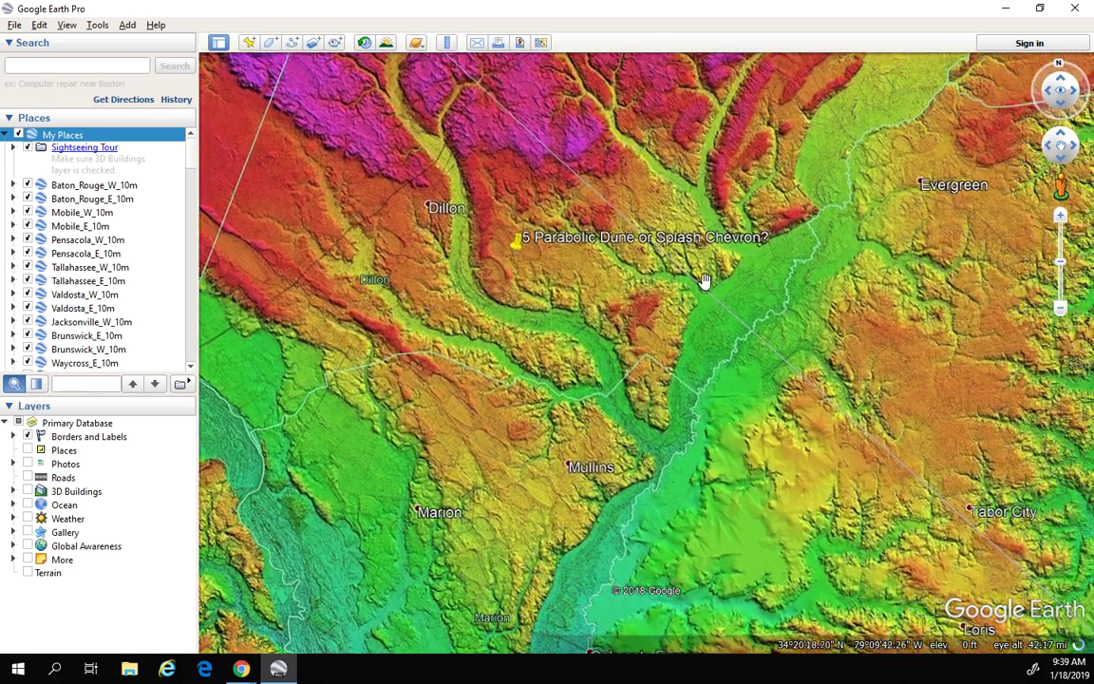
drag(706, 283, 681, 296)
scroll(581, 283, up, 5)
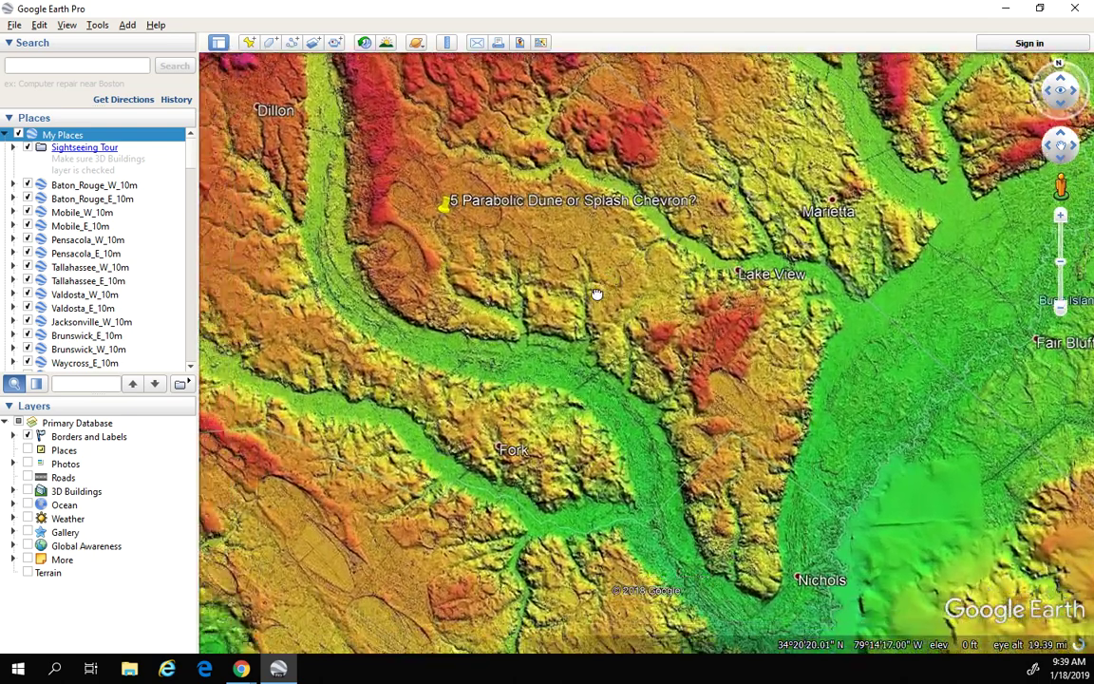
drag(596, 293, 634, 280)
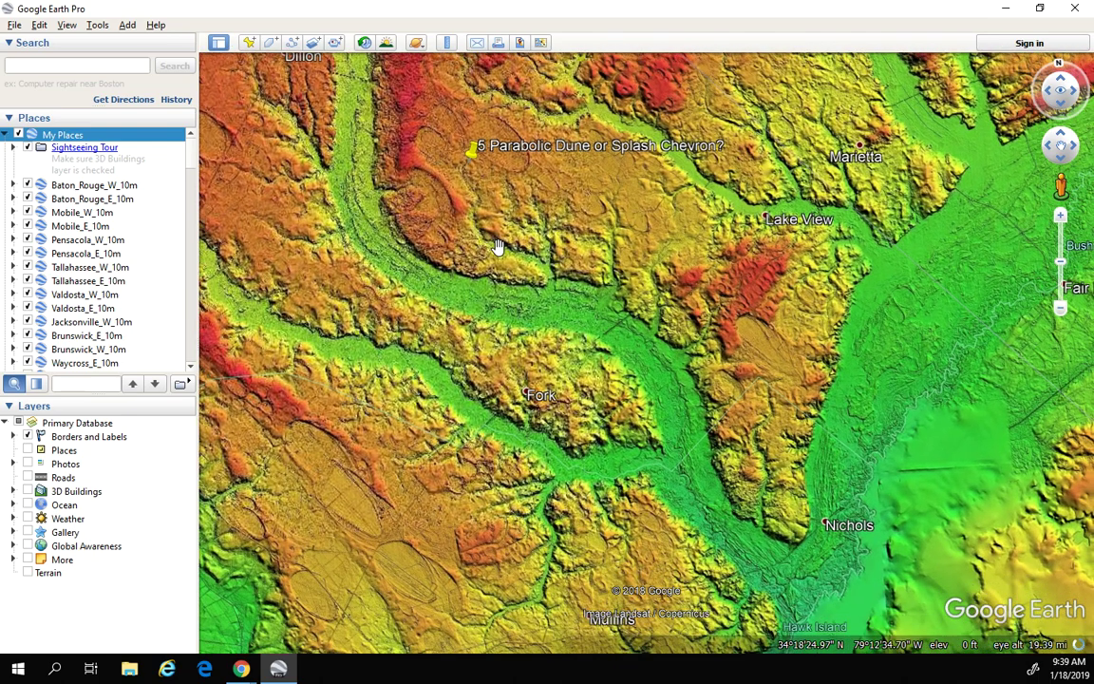
scroll(394, 206, up, 3)
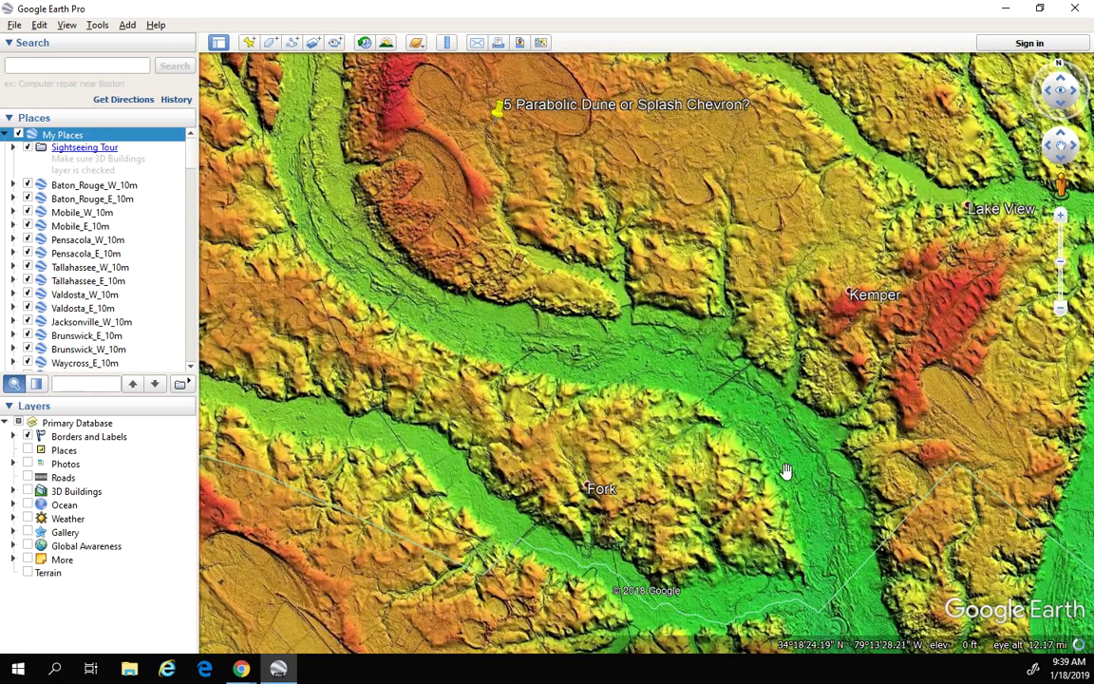
Examine the broad valley and its narrow present-day river between Lake View, Nichols and Fair Bluff.
drag(786, 471, 576, 420)
drag(706, 366, 483, 384)
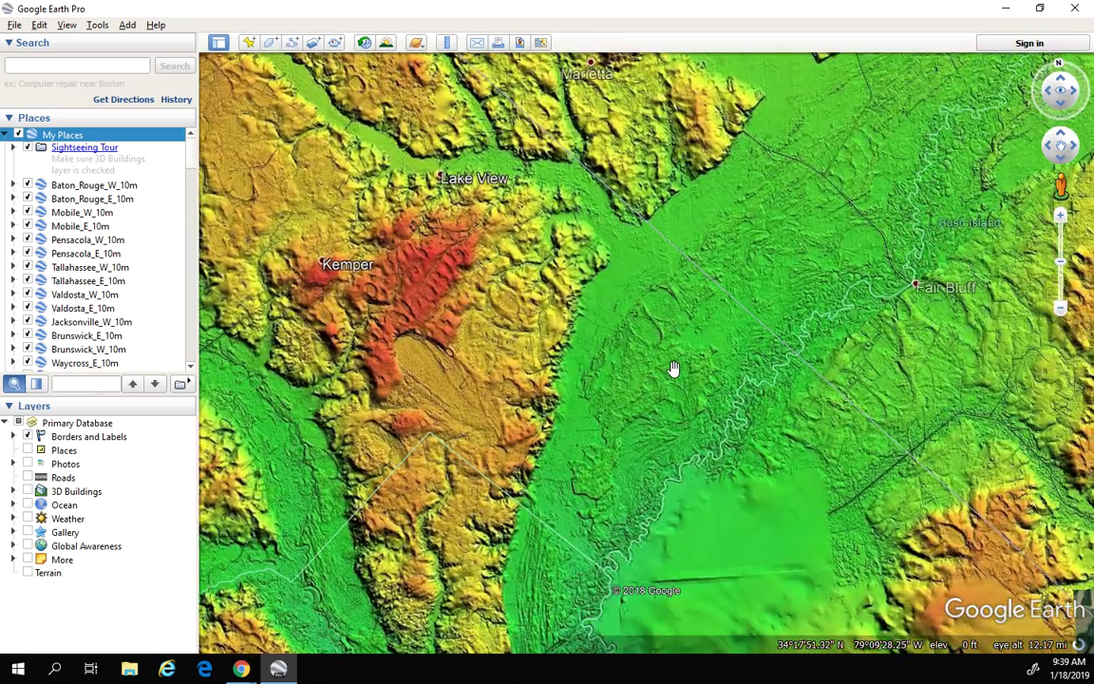
scroll(702, 373, down, 1)
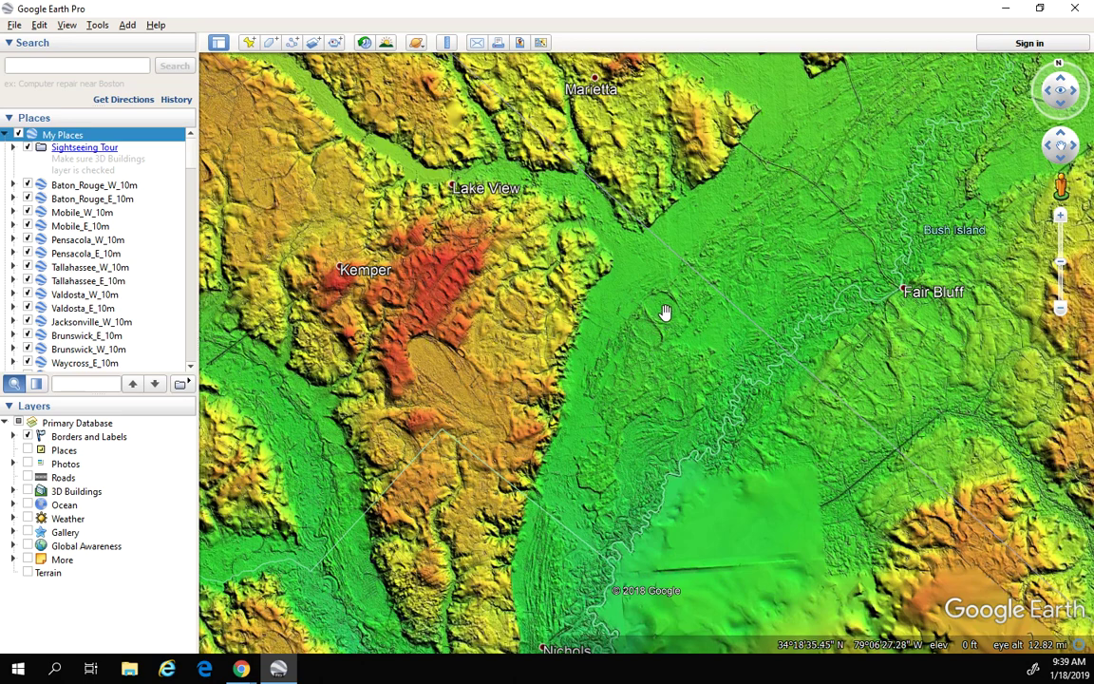
drag(741, 346, 581, 369)
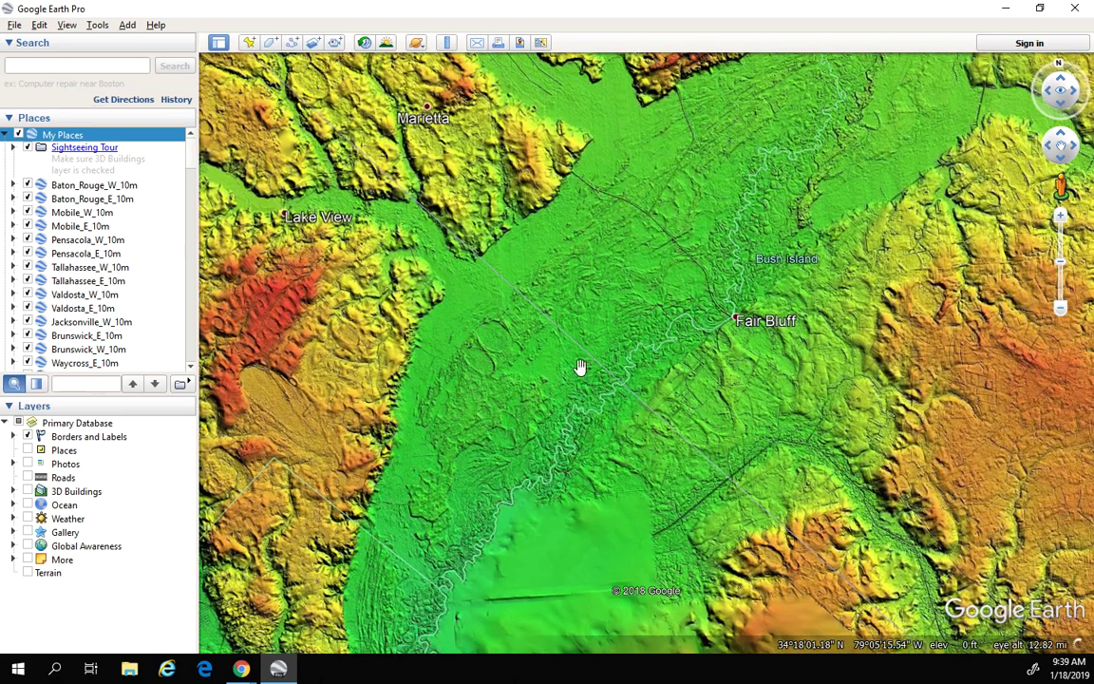
Examine the wide river valley from Fair Bluff past Boardman and Orrum toward Lumberton on the elevation map.
drag(672, 296, 622, 320)
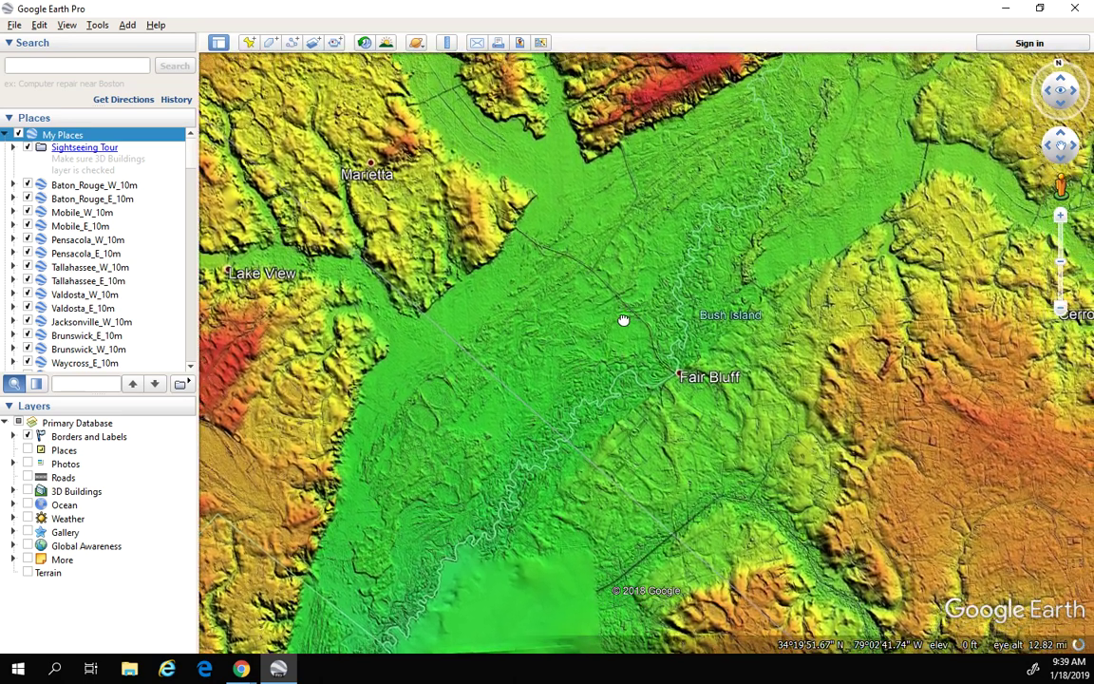
scroll(691, 278, down, 2)
scroll(690, 279, down, 4)
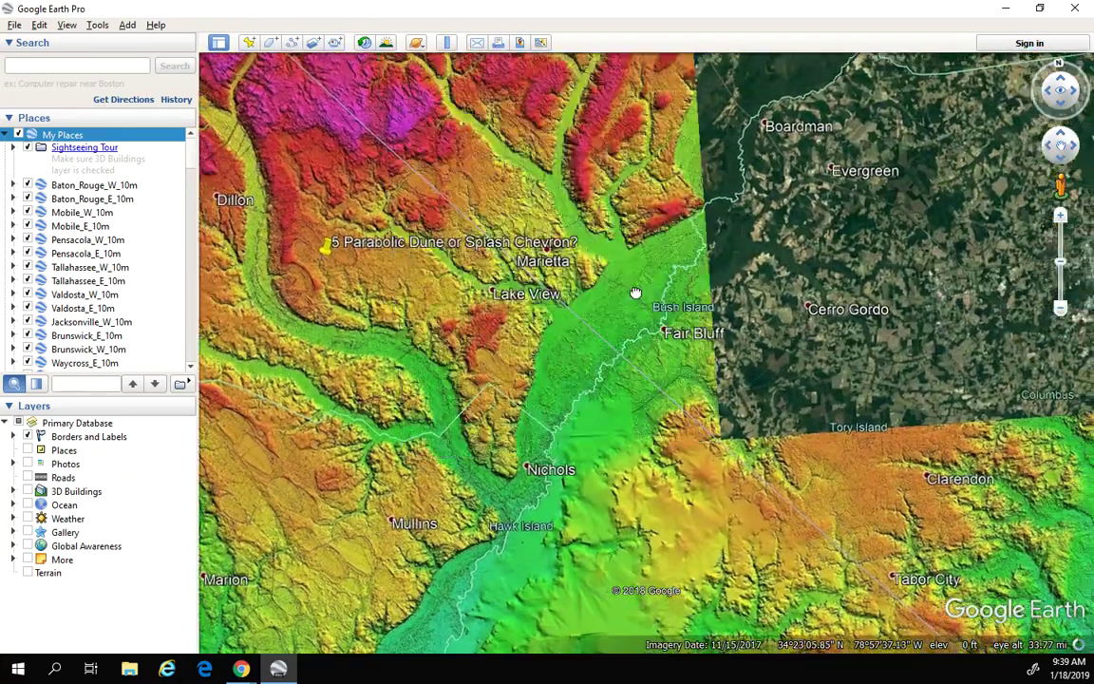
drag(635, 293, 513, 380)
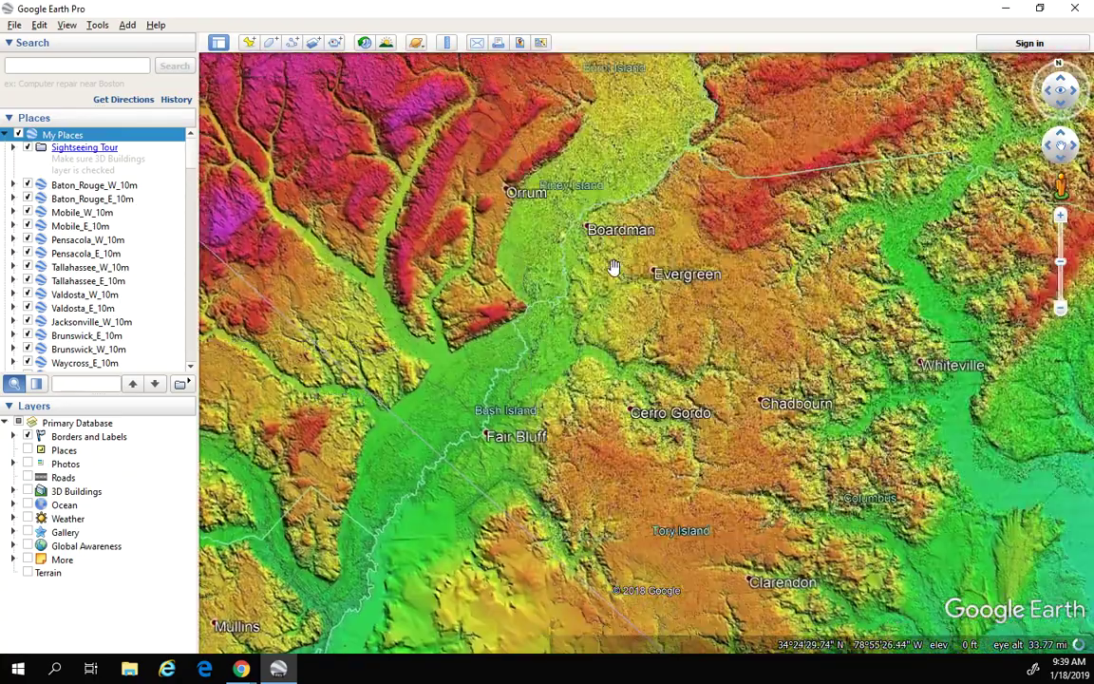
drag(632, 234, 577, 328)
scroll(577, 327, down, 5)
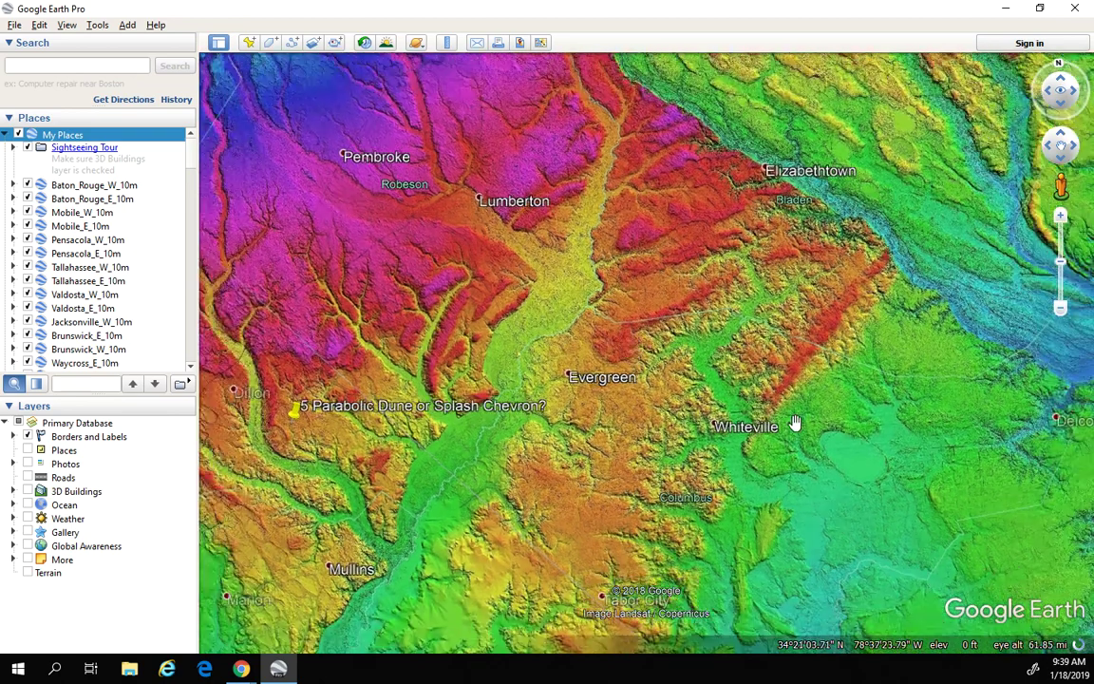
Hide all My Places overlays and examine Lake Waccamaw and its surroundings east of Whiteville on the satellite imagery.
drag(795, 422, 686, 314)
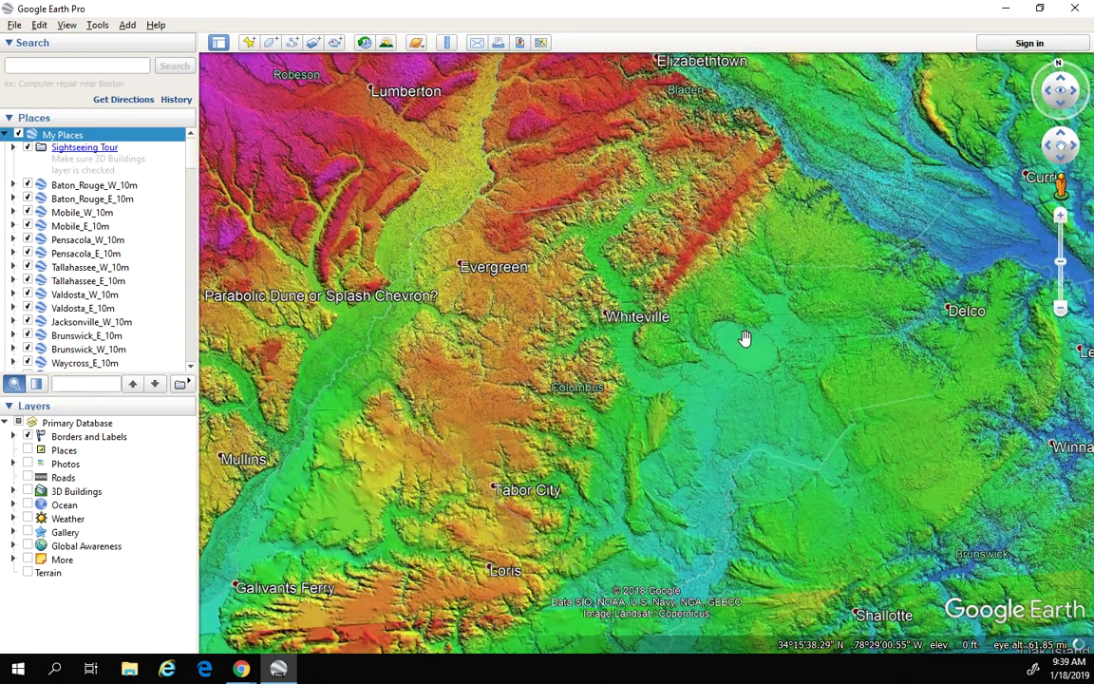
scroll(738, 346, up, 2)
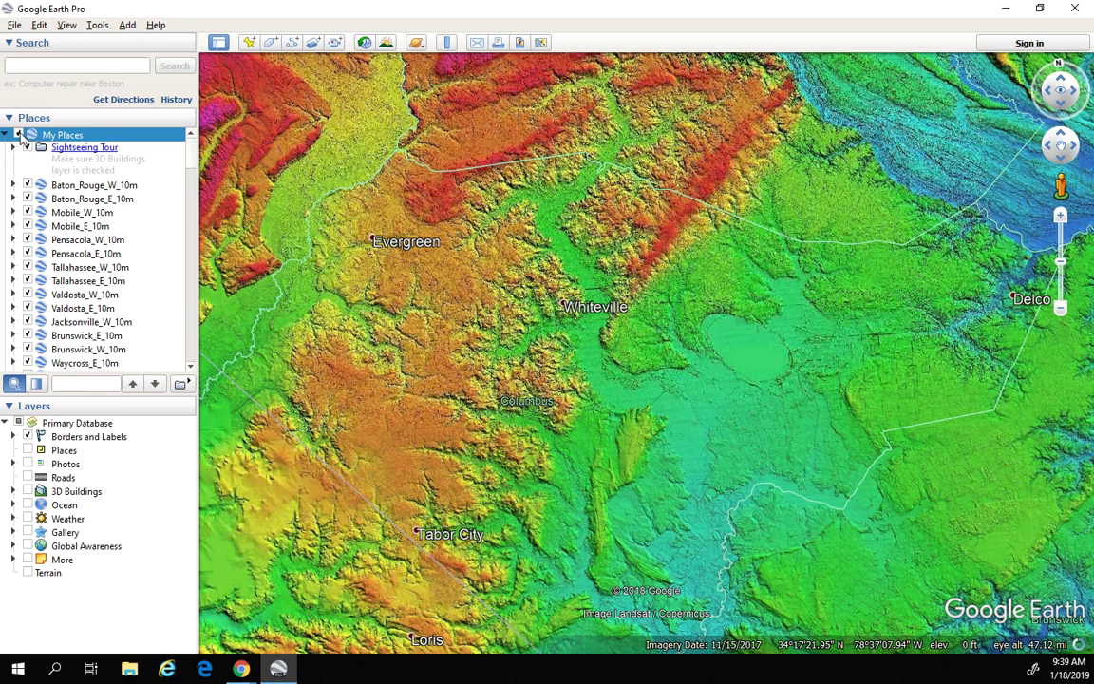
click(18, 134)
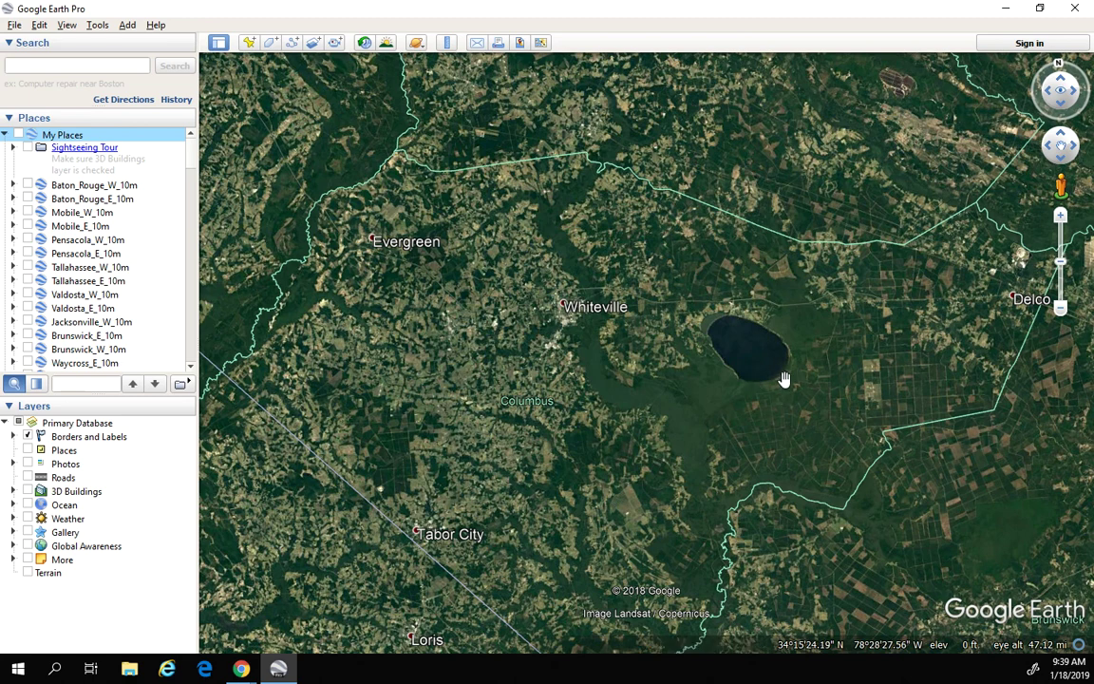
scroll(780, 382, up, 2)
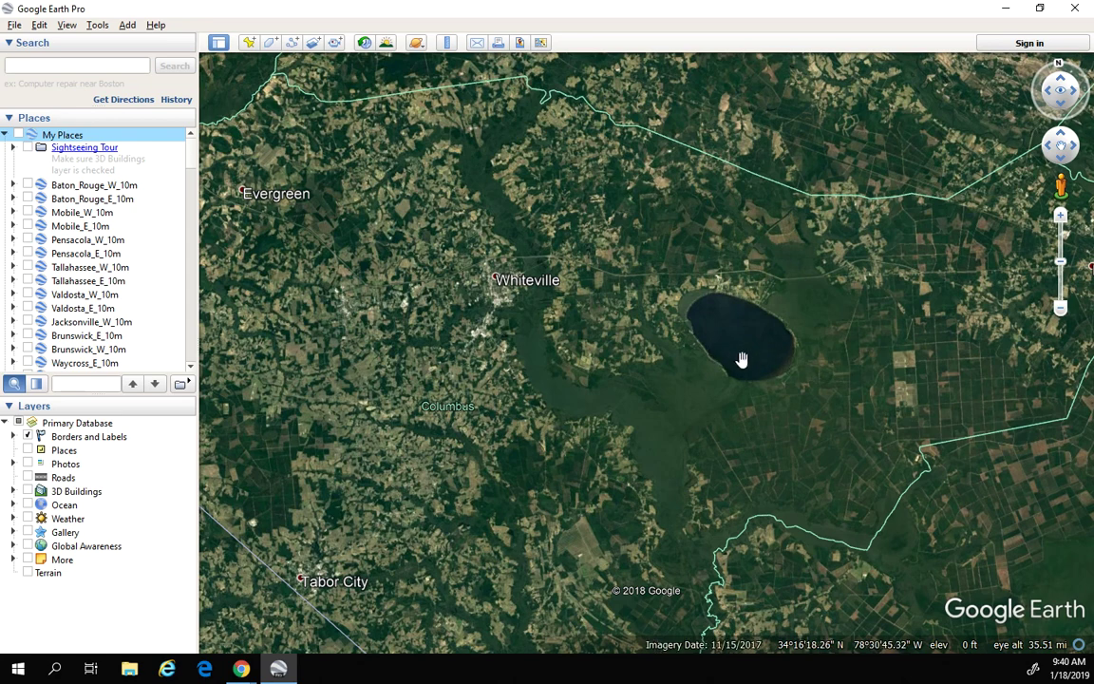
scroll(751, 365, up, 4)
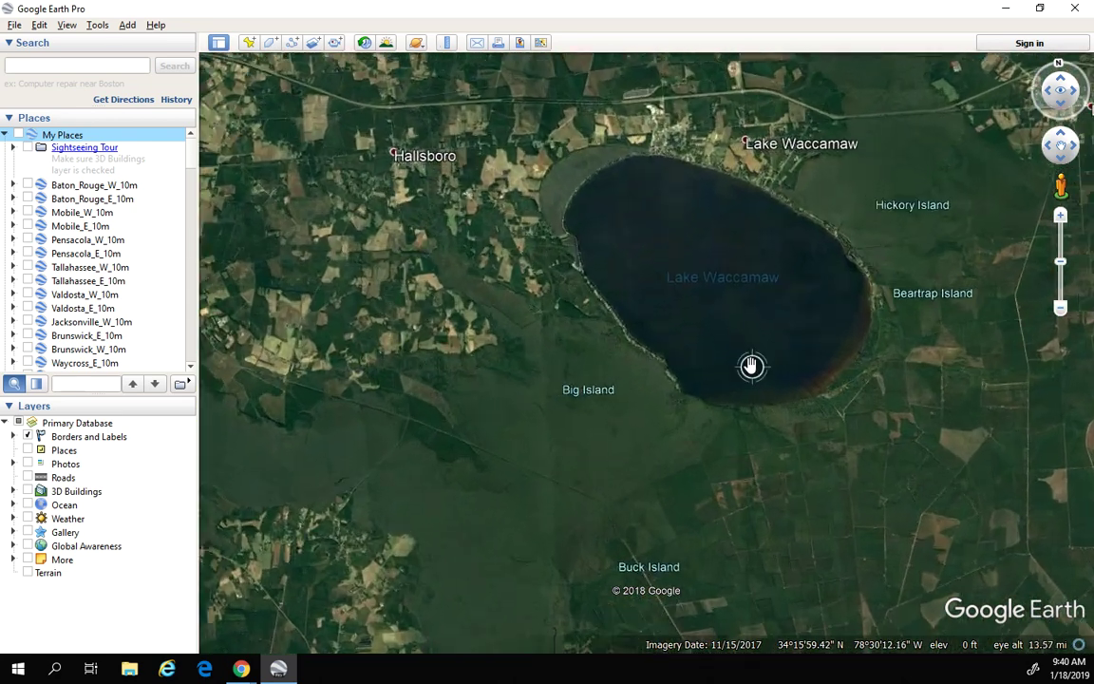
scroll(770, 365, down, 3)
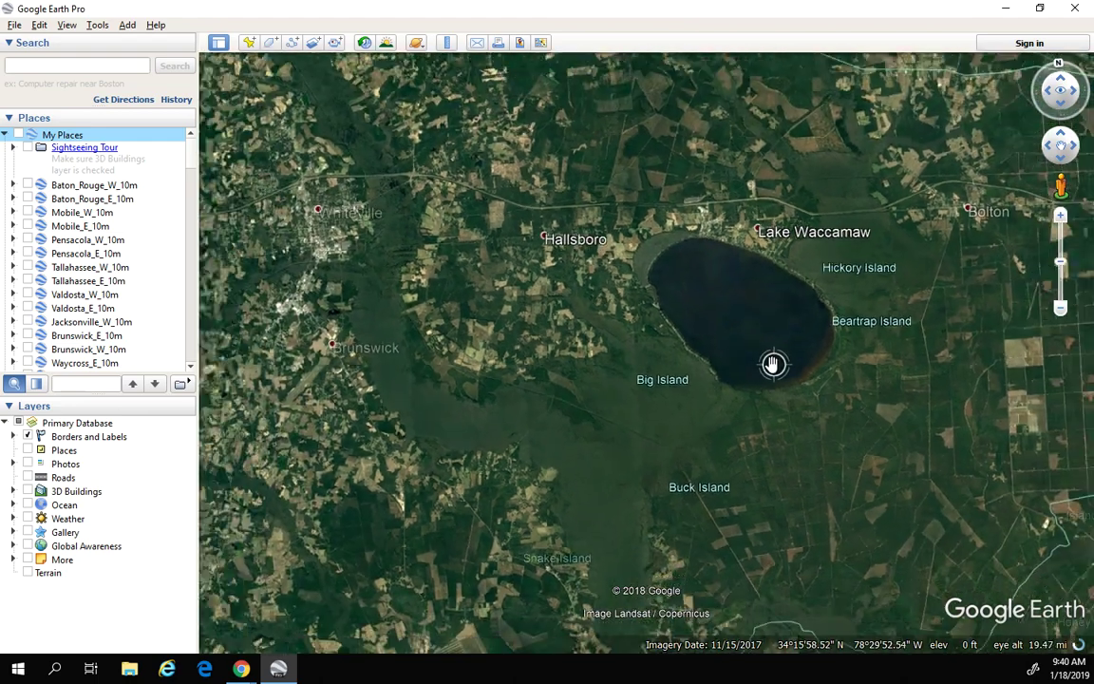
scroll(771, 365, down, 2)
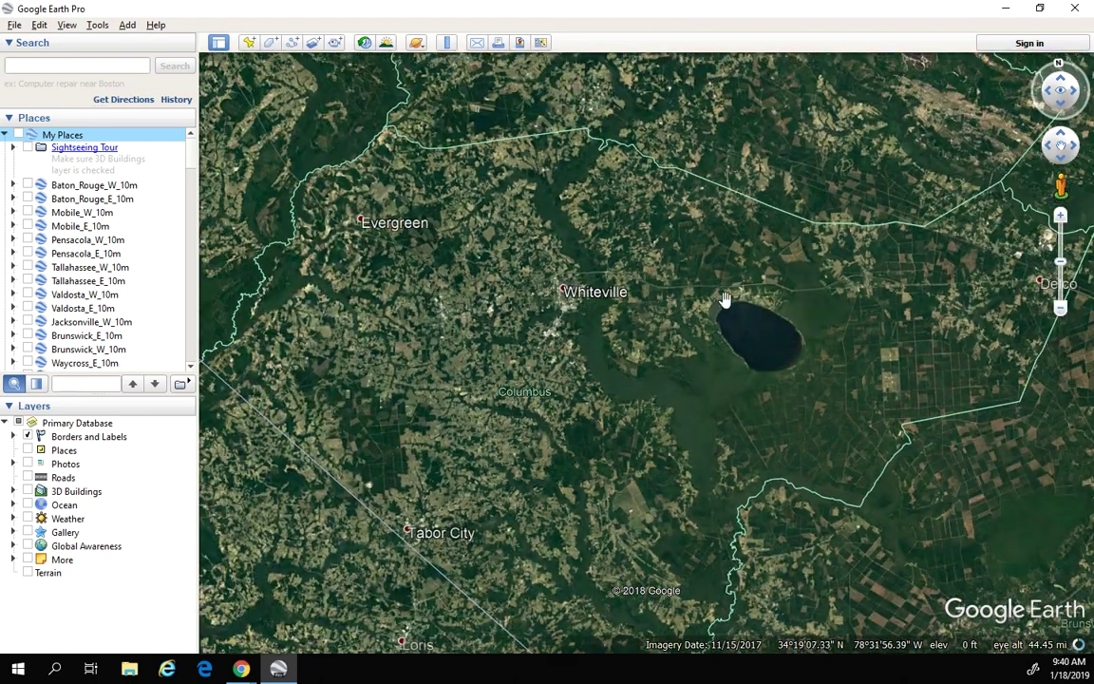
Show the My Places overlays again and examine the broad valley running from Fayetteville past Elizabethtown toward Wilmington.
drag(754, 342, 688, 387)
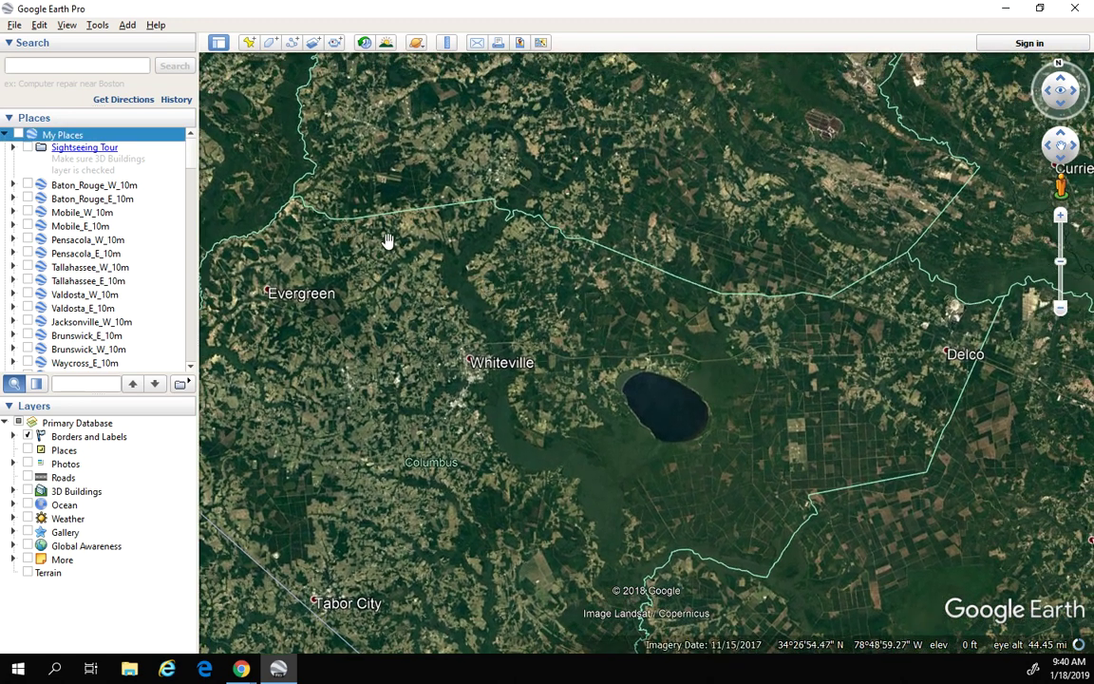
drag(487, 263, 486, 293)
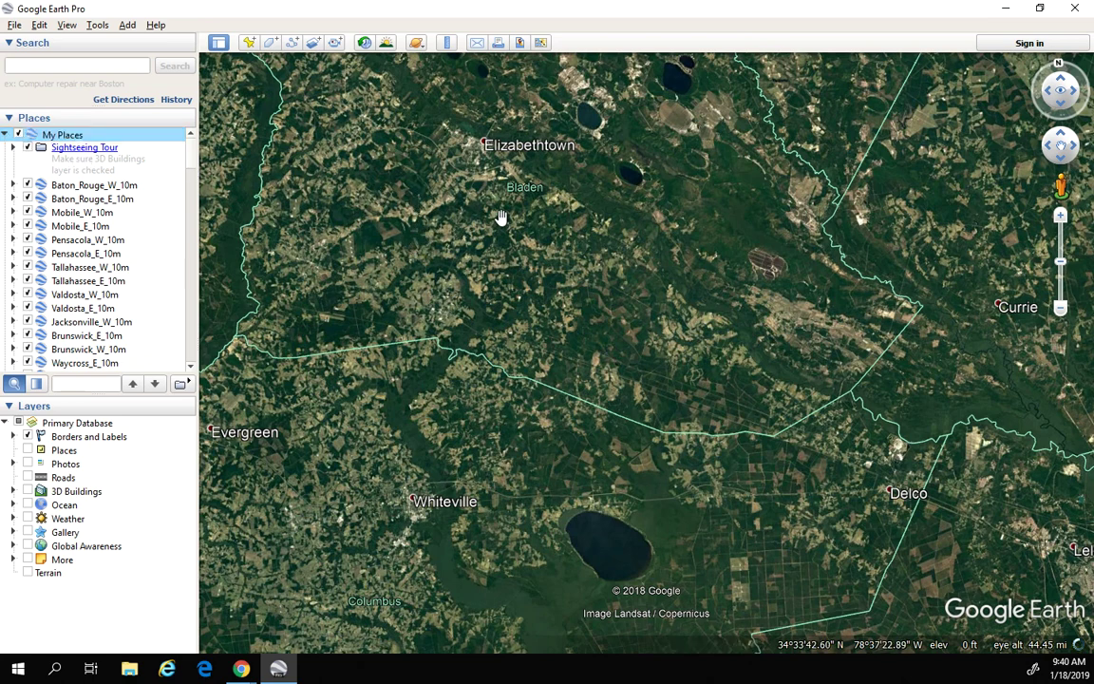
drag(491, 211, 535, 233)
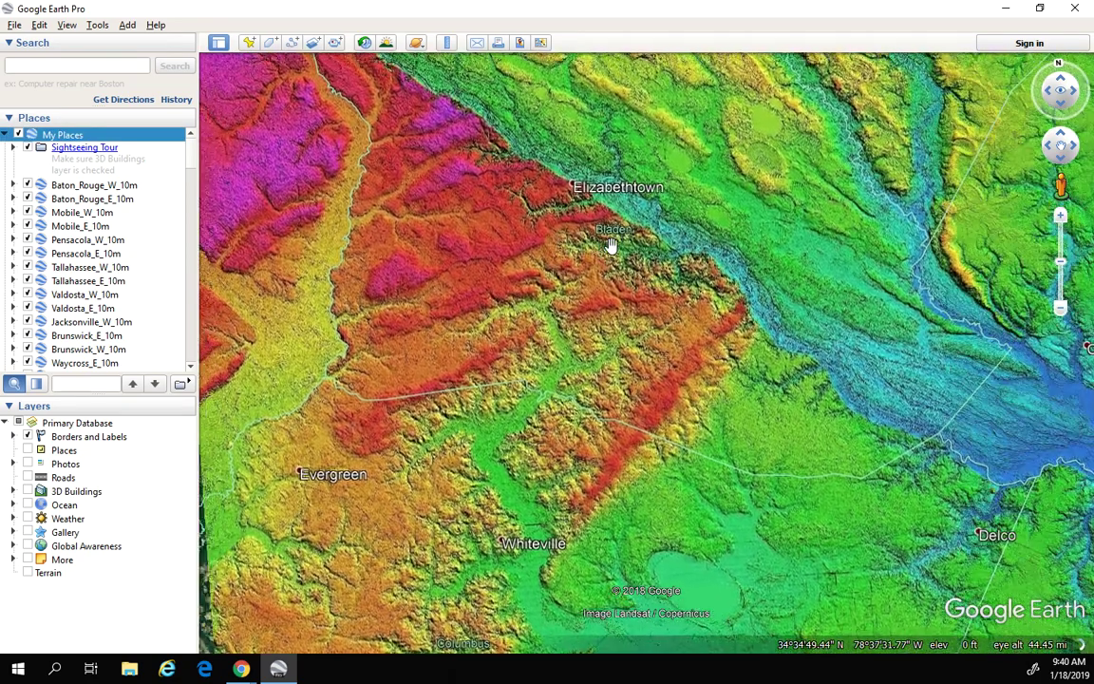
scroll(552, 281, down, 4)
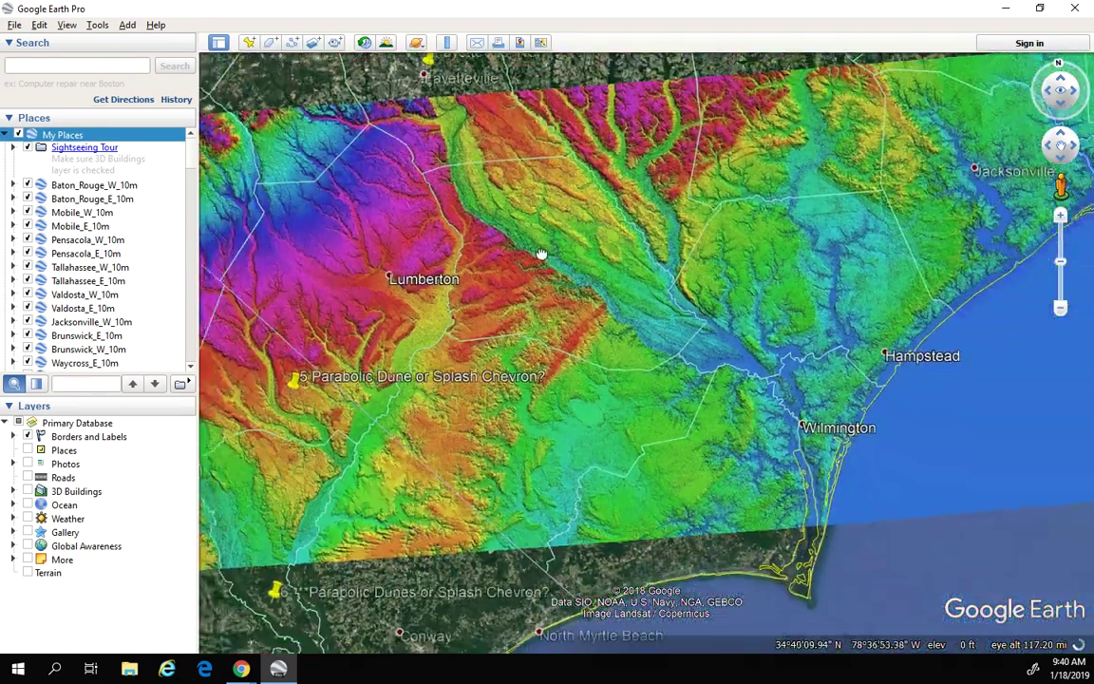
drag(540, 254, 572, 323)
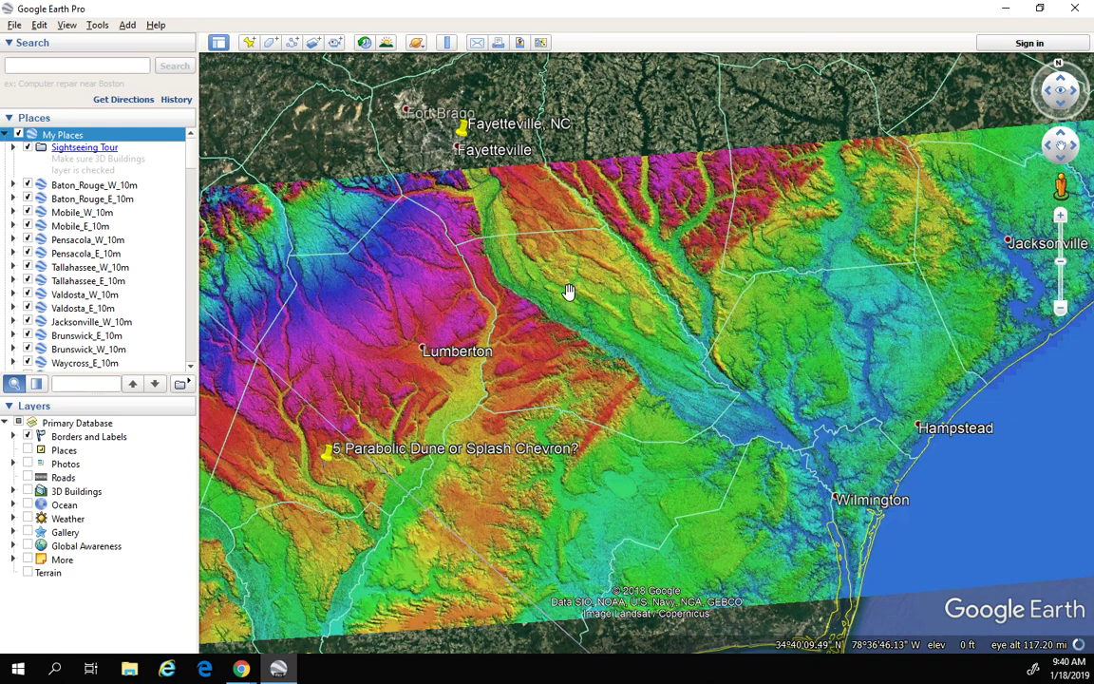
Examine the elevation overlays across eastern North Carolina, from Goldsboro and Kinston to Fayetteville, Raleigh, Durham and Rocky Mount.
drag(716, 272, 539, 367)
drag(598, 286, 577, 341)
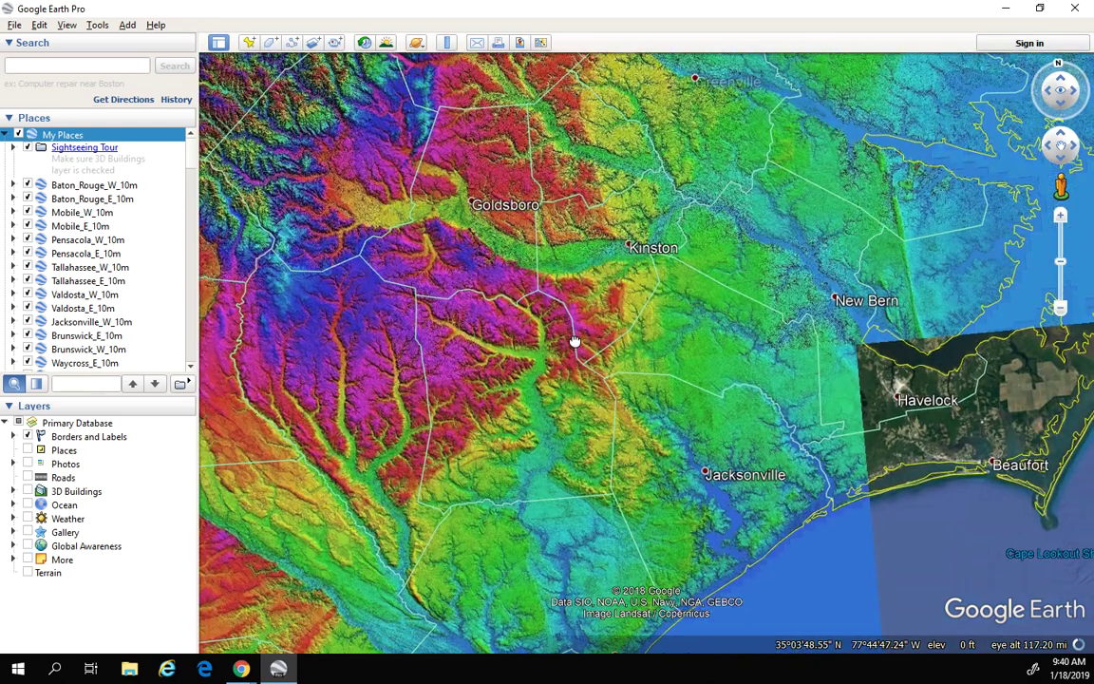
drag(549, 281, 520, 325)
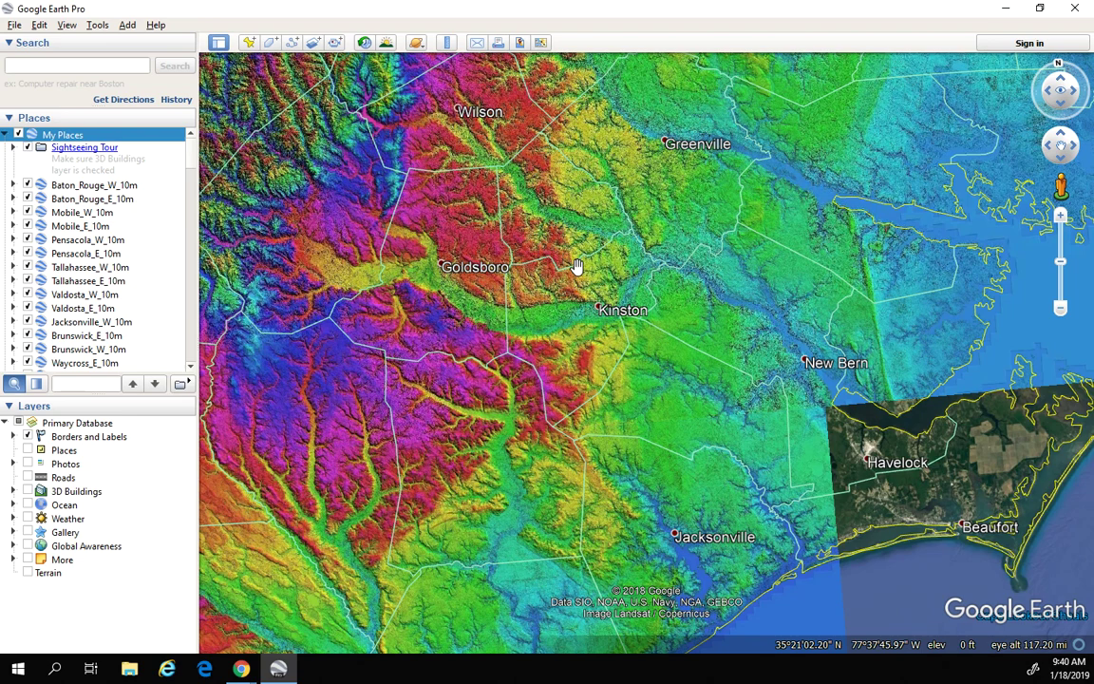
scroll(452, 310, down, 5)
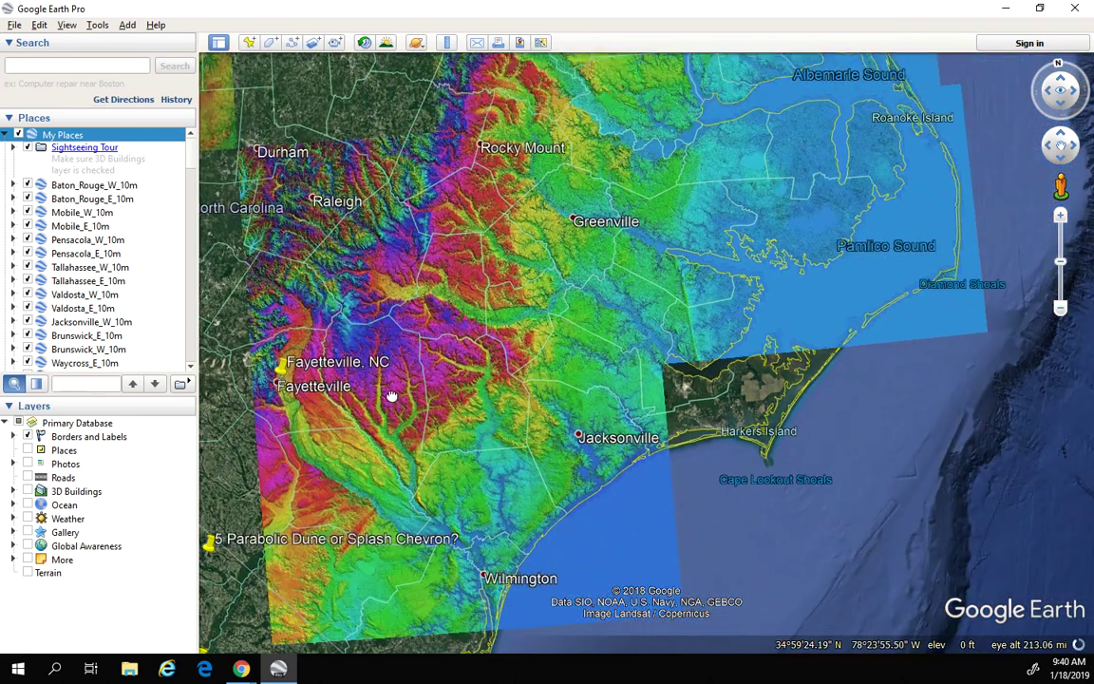
drag(390, 360, 465, 434)
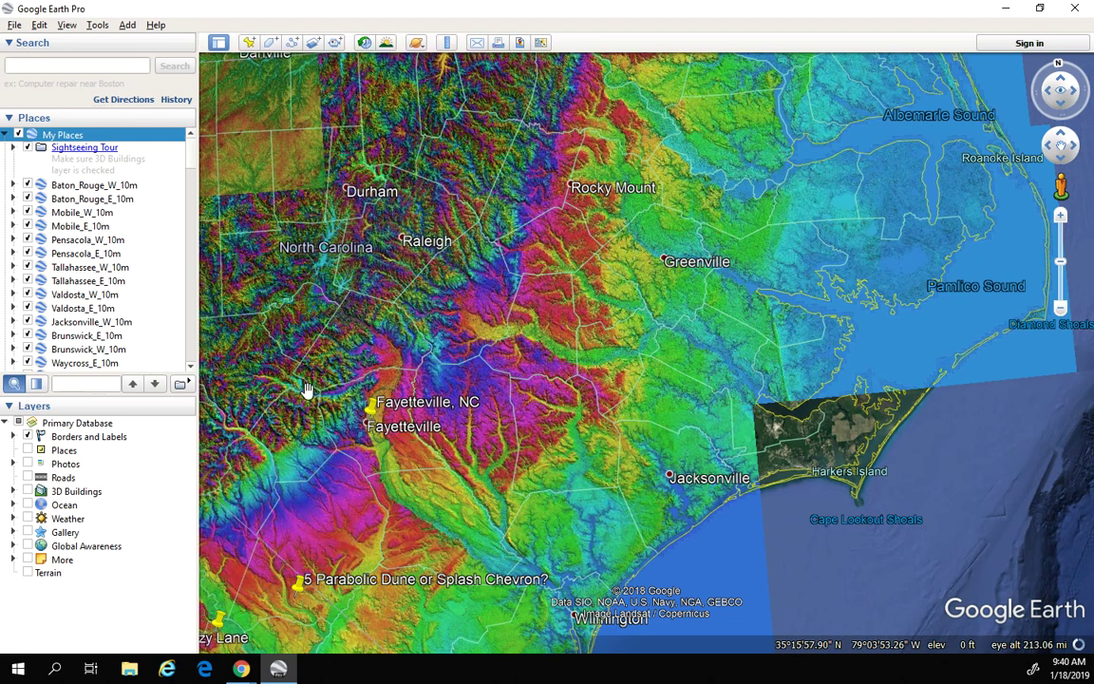
drag(402, 234, 459, 279)
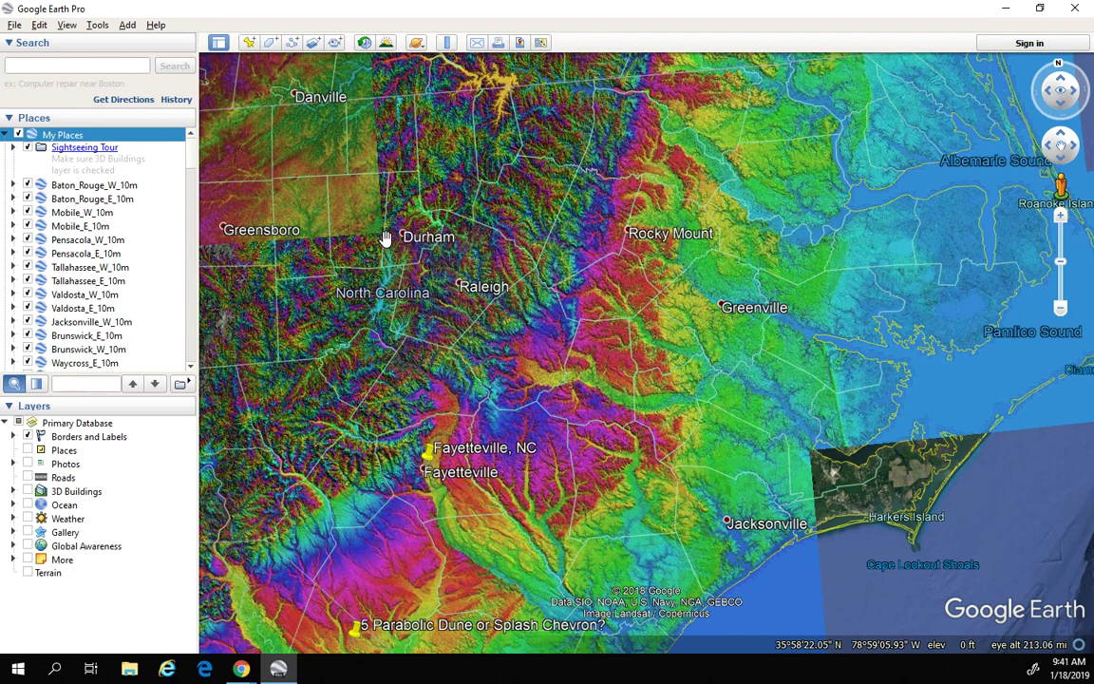
drag(347, 247, 384, 277)
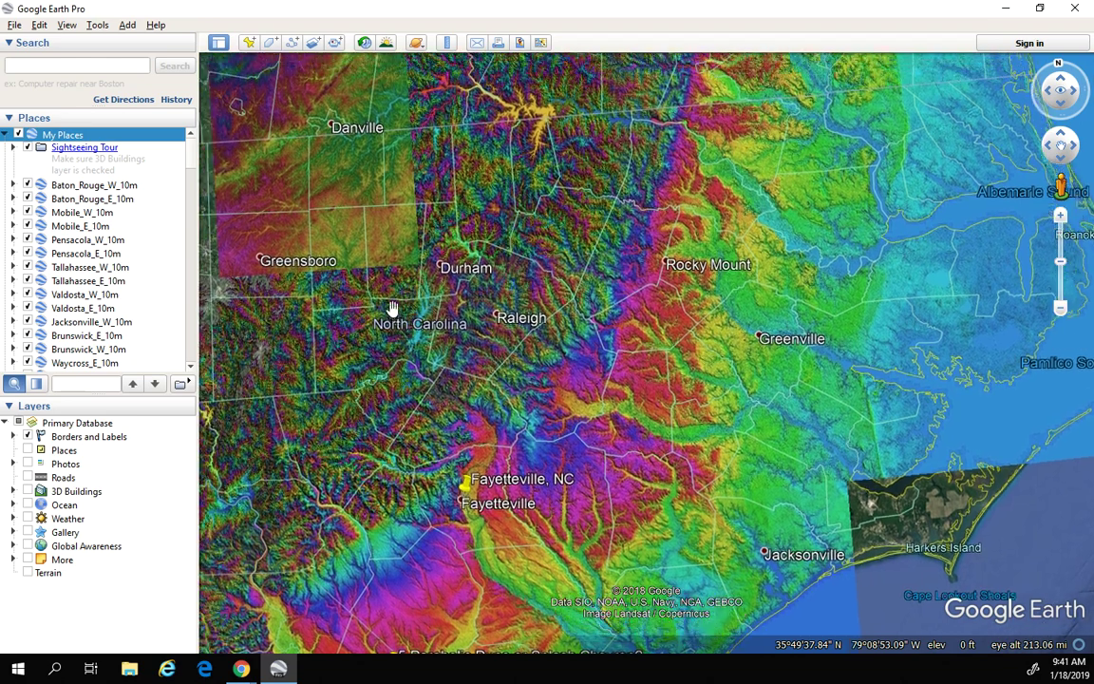
drag(534, 282, 497, 282)
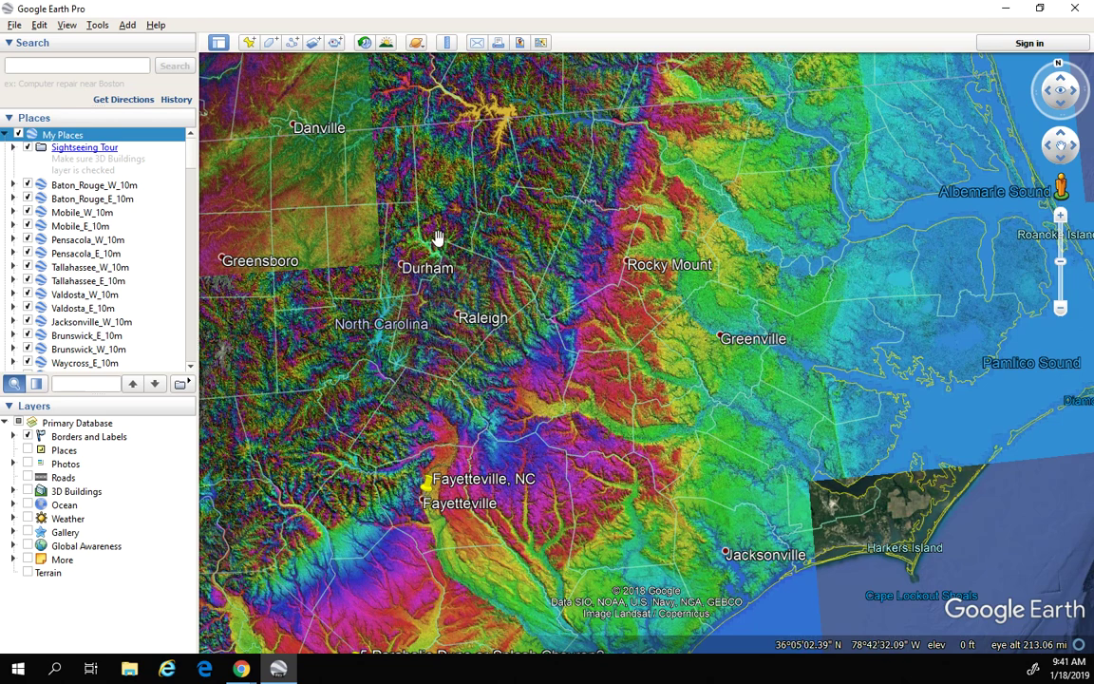
Examine the valleys southwest of Fayetteville and the point where the narrow upstream river enters the wide valley above Lazy Lane.
drag(437, 323, 552, 166)
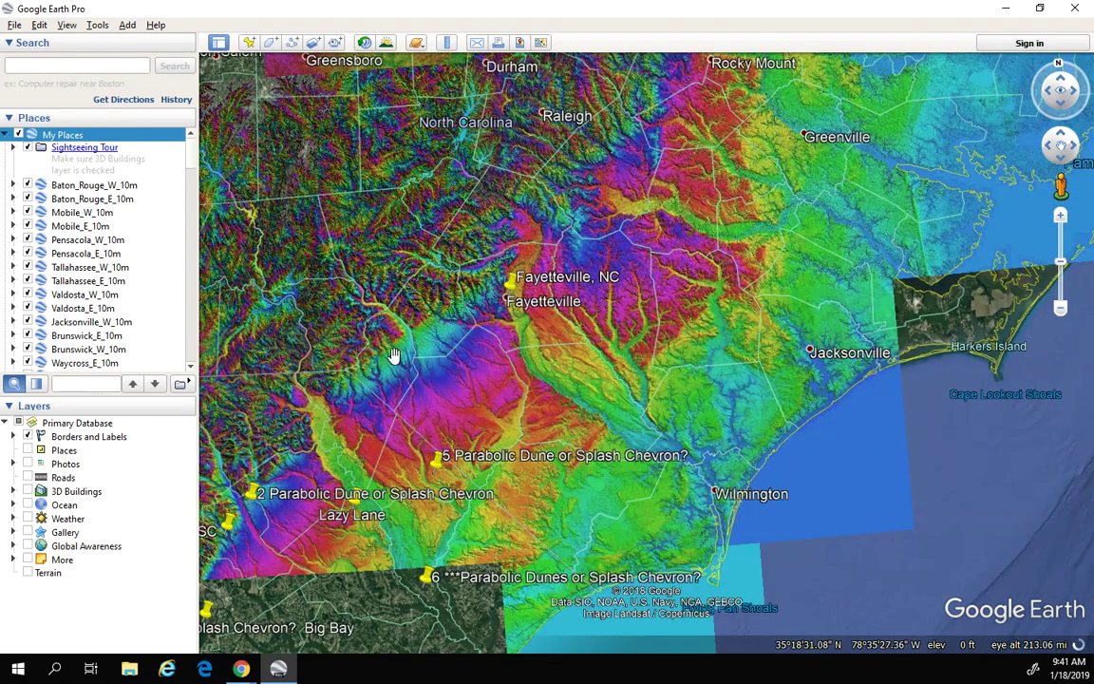
drag(369, 306, 432, 261)
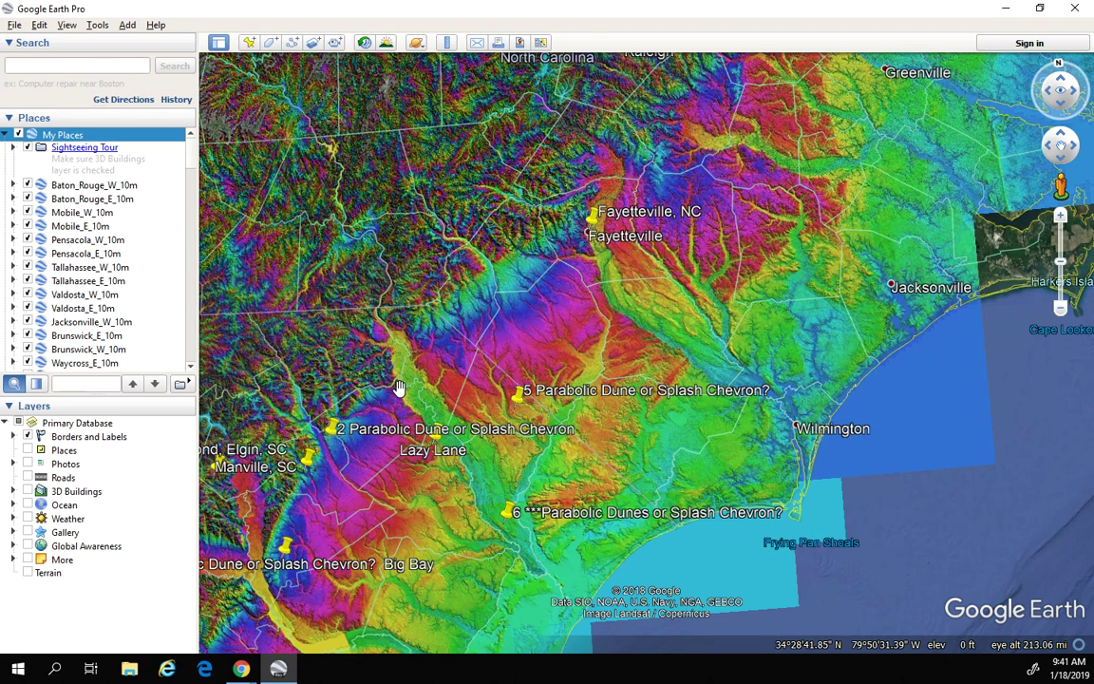
drag(399, 377, 414, 376)
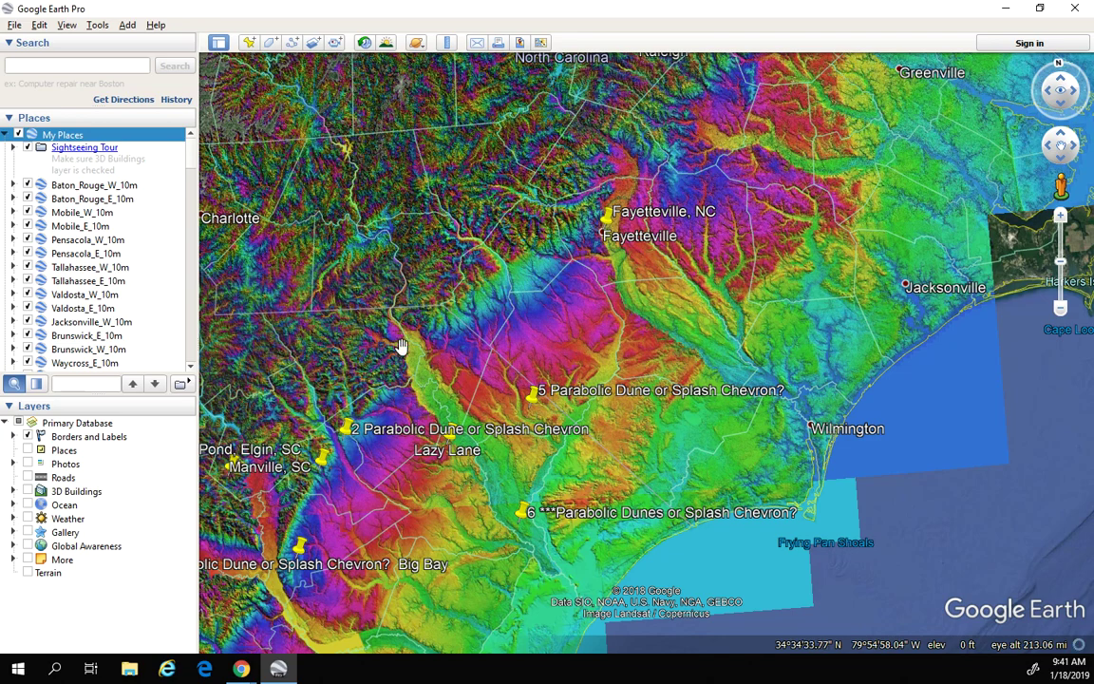
scroll(398, 347, up, 5)
drag(478, 362, 506, 362)
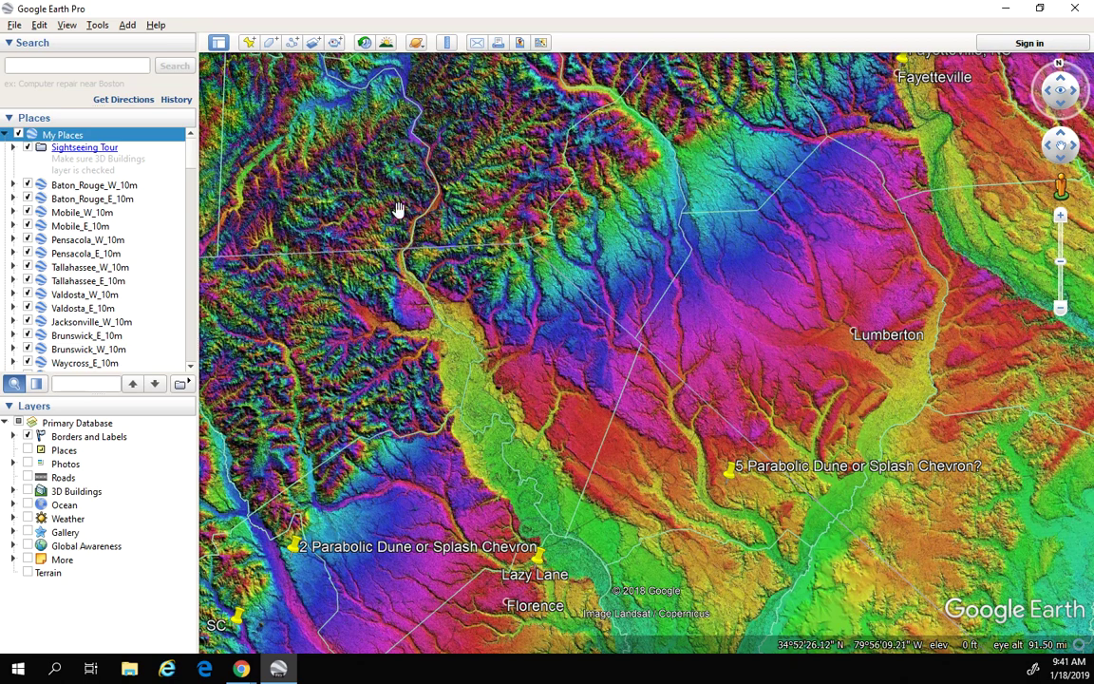
Examine the meander traces on the valley floor between Society Hill, Bennettsville and Blenheim on the elevation map.
scroll(480, 342, up, 5)
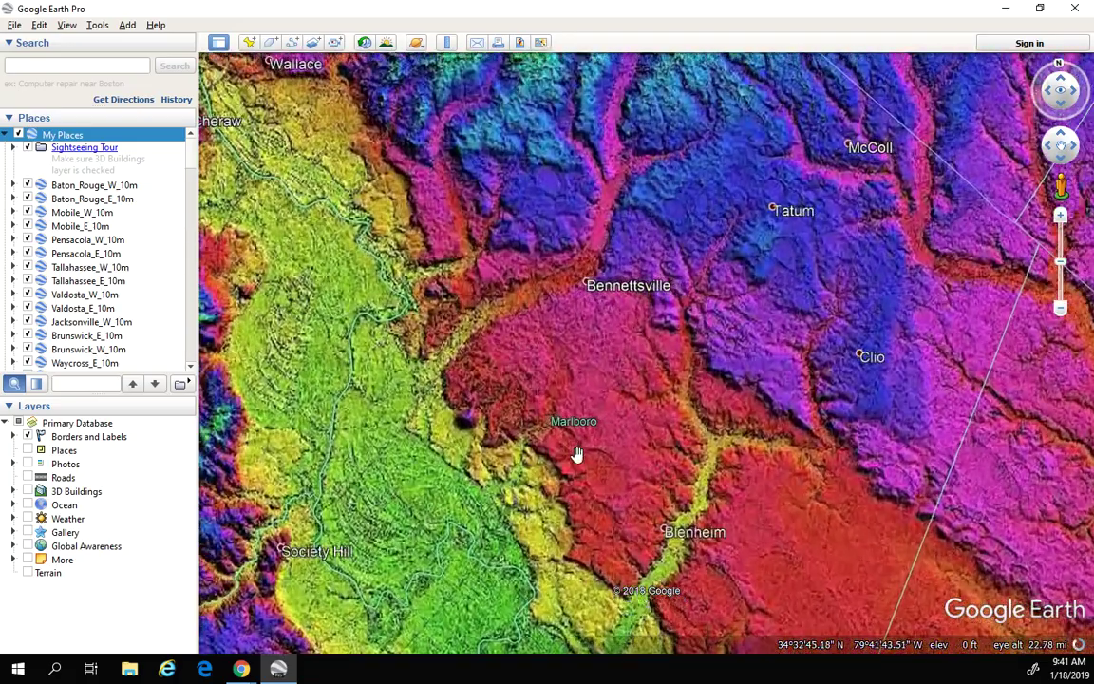
drag(578, 454, 592, 269)
scroll(594, 276, down, 2)
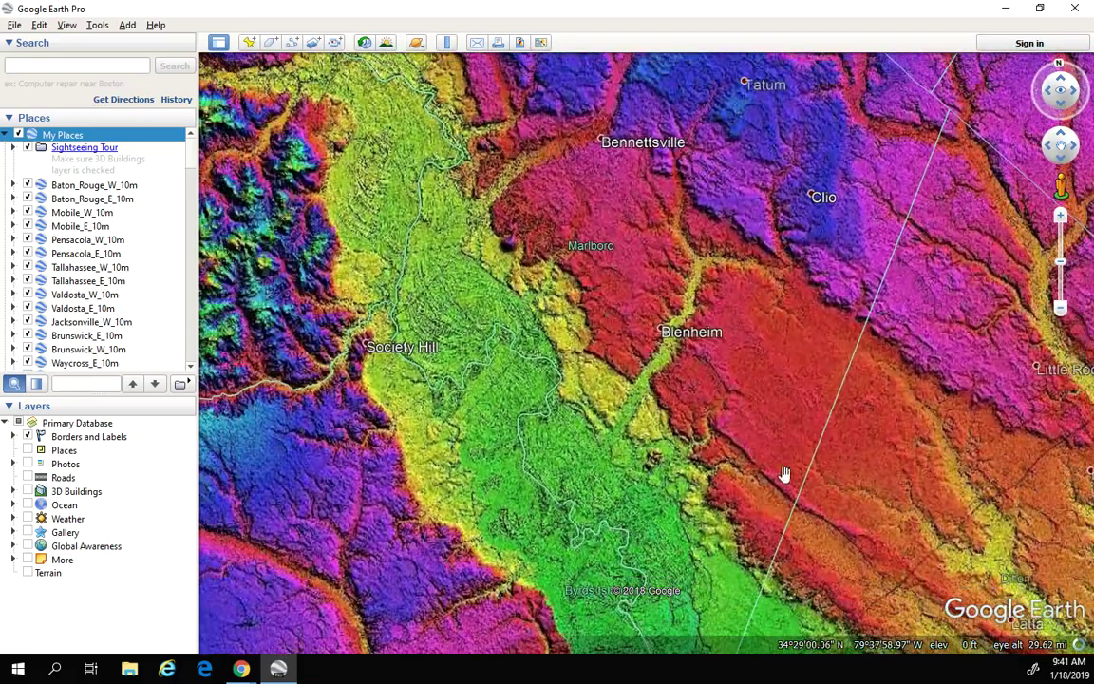
scroll(654, 419, up, 2)
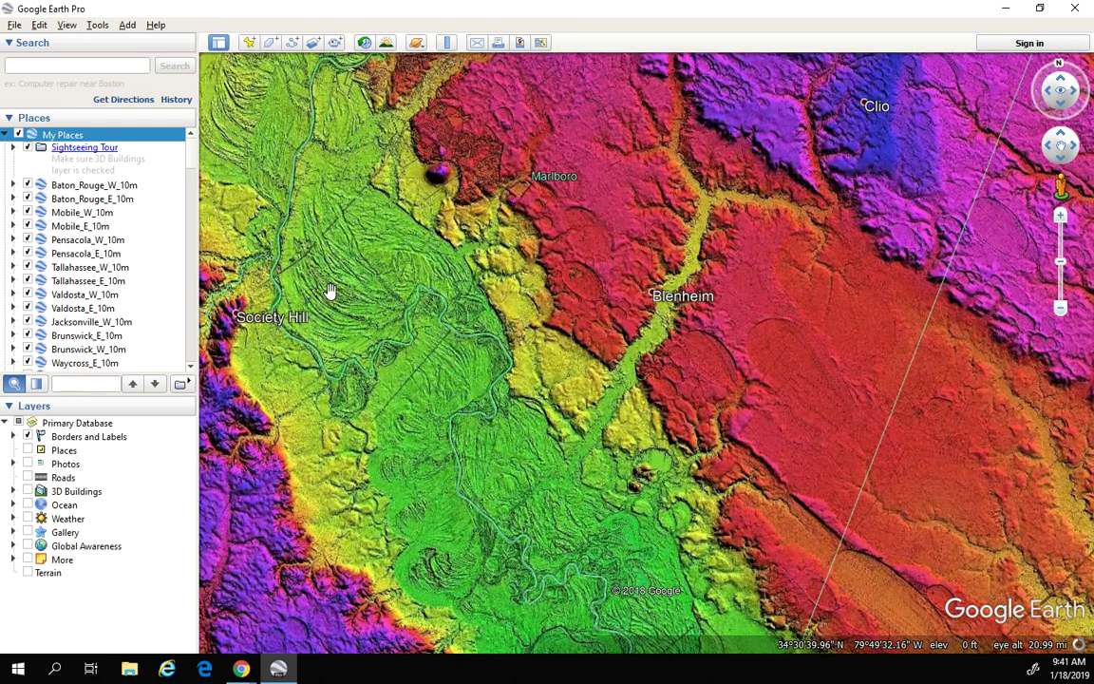
scroll(405, 335, down, 2)
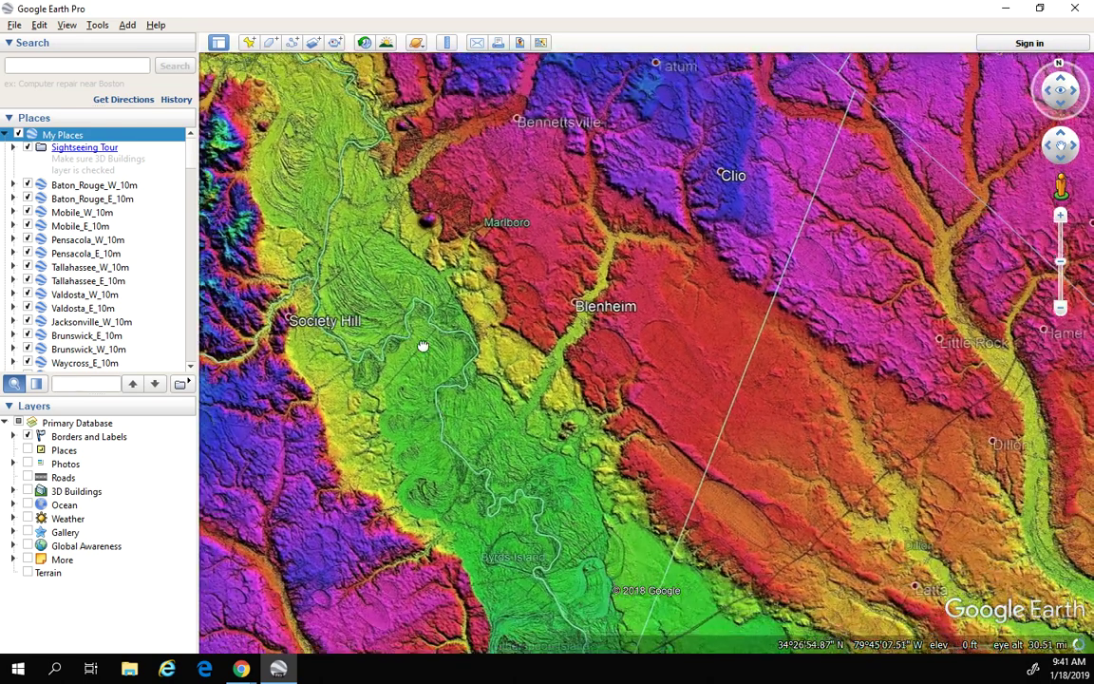
Follow the wide valley downstream past Lazy Lane, Marion and Pamplico to the coast near Conway on the elevation map.
drag(422, 346, 396, 157)
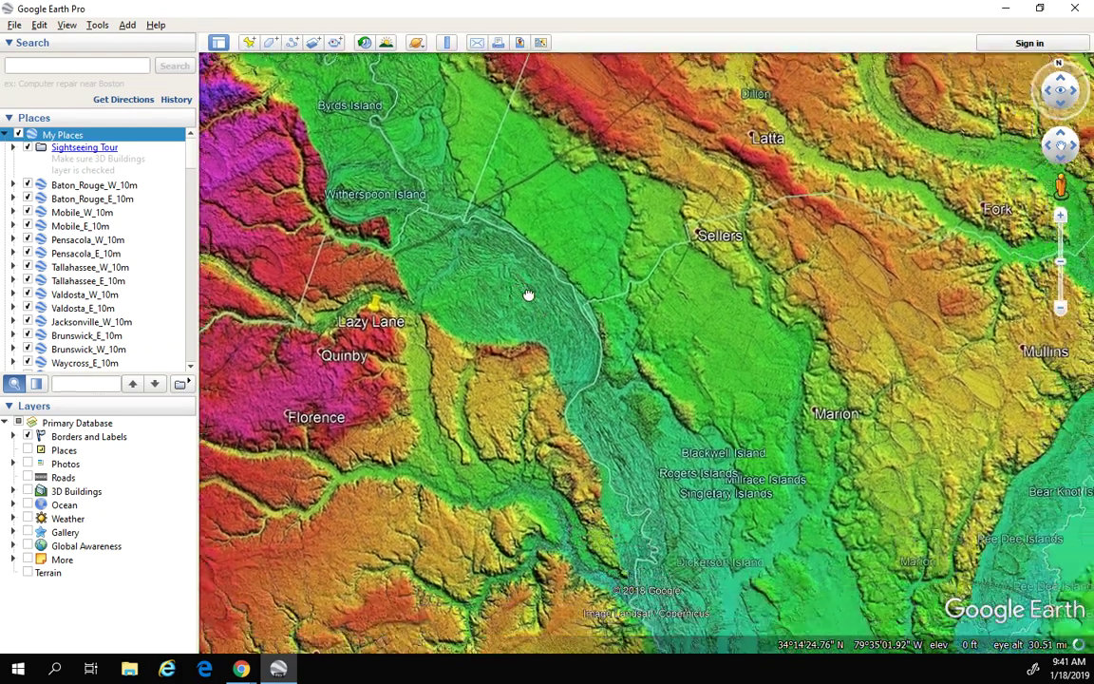
scroll(629, 407, down, 3)
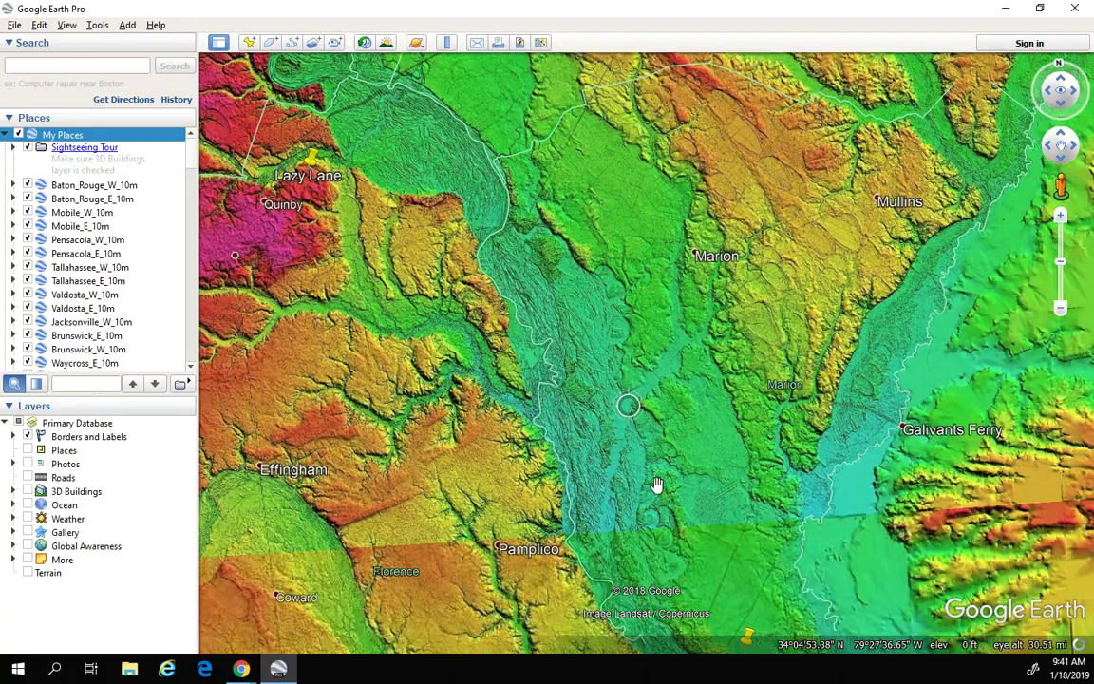
scroll(673, 497, down, 3)
scroll(673, 503, down, 2)
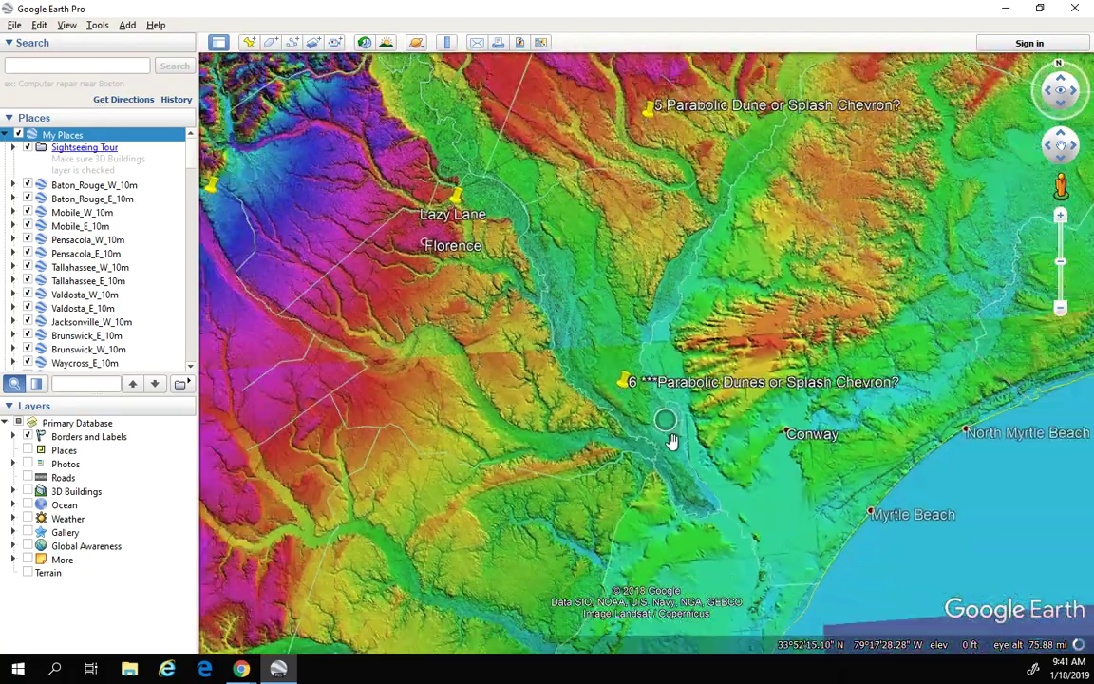
scroll(646, 493, down, 1)
scroll(626, 487, down, 2)
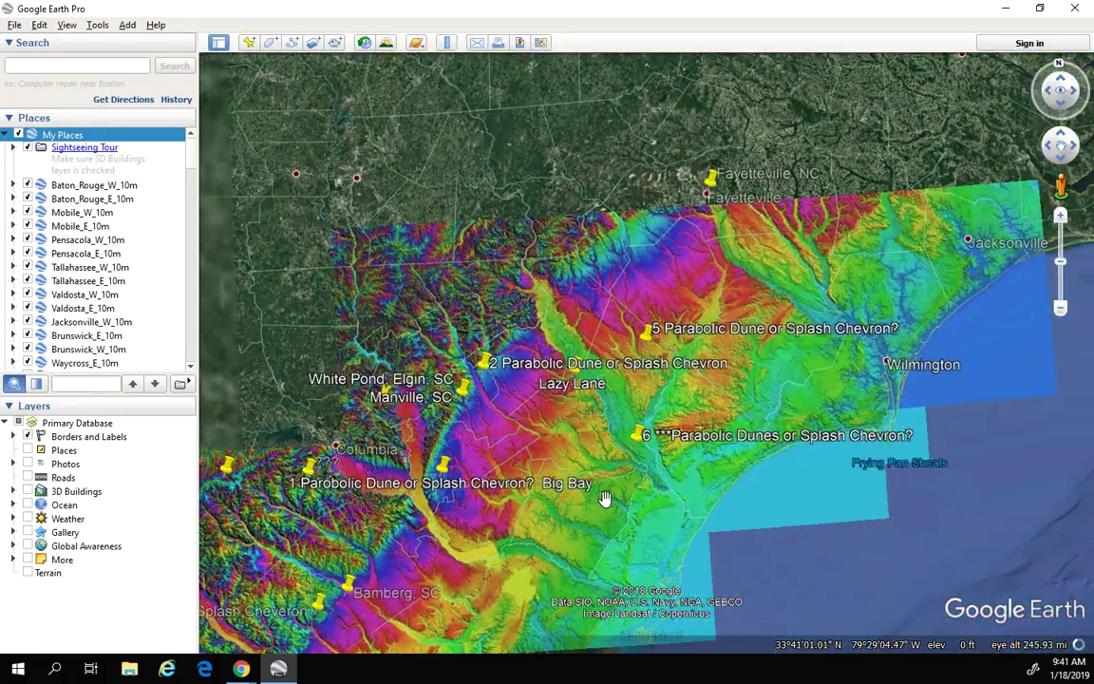
Follow the elevation map southwest past Charleston and examine the wide river valley running from Augusta down to Savannah.
drag(600, 539, 698, 291)
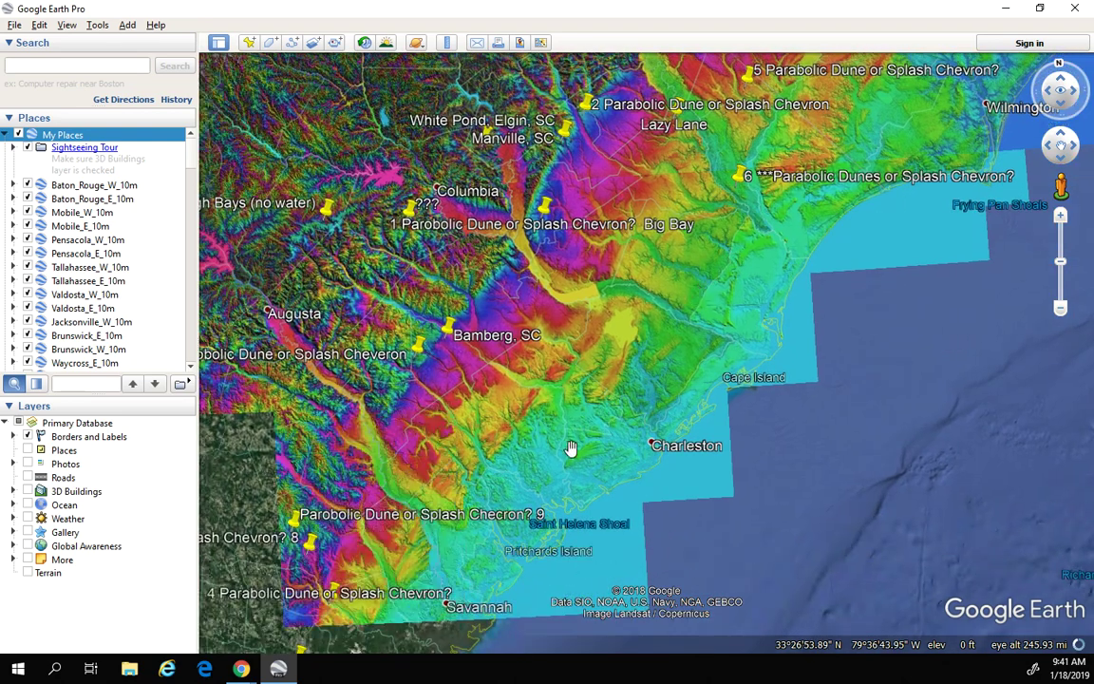
drag(569, 446, 664, 332)
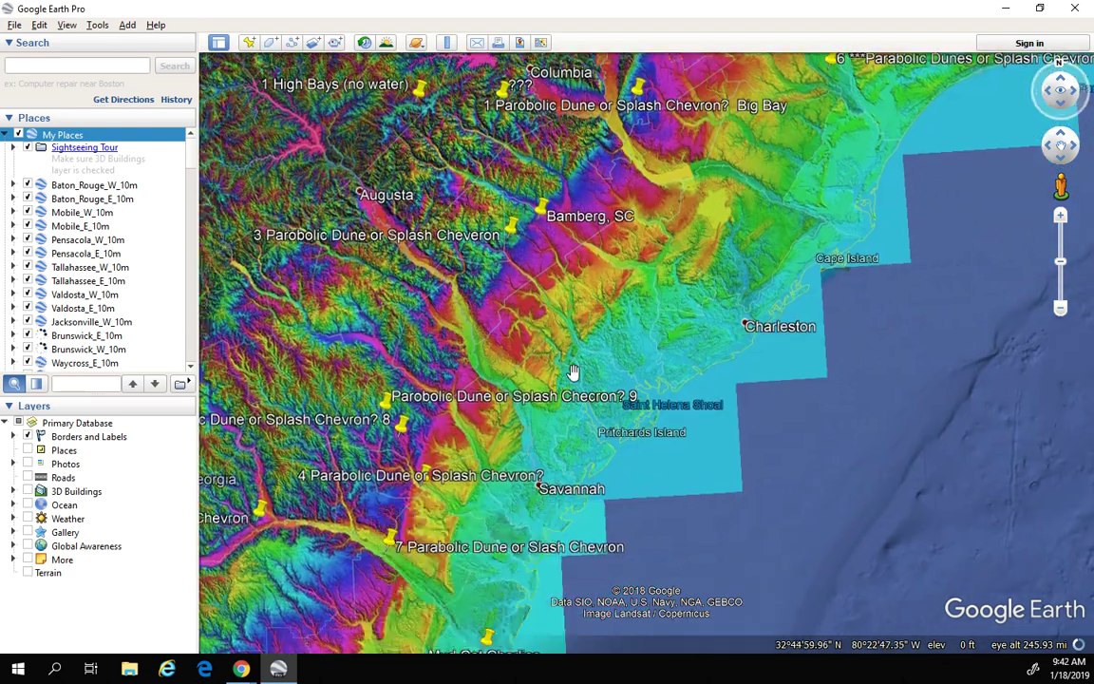
scroll(515, 448, up, 3)
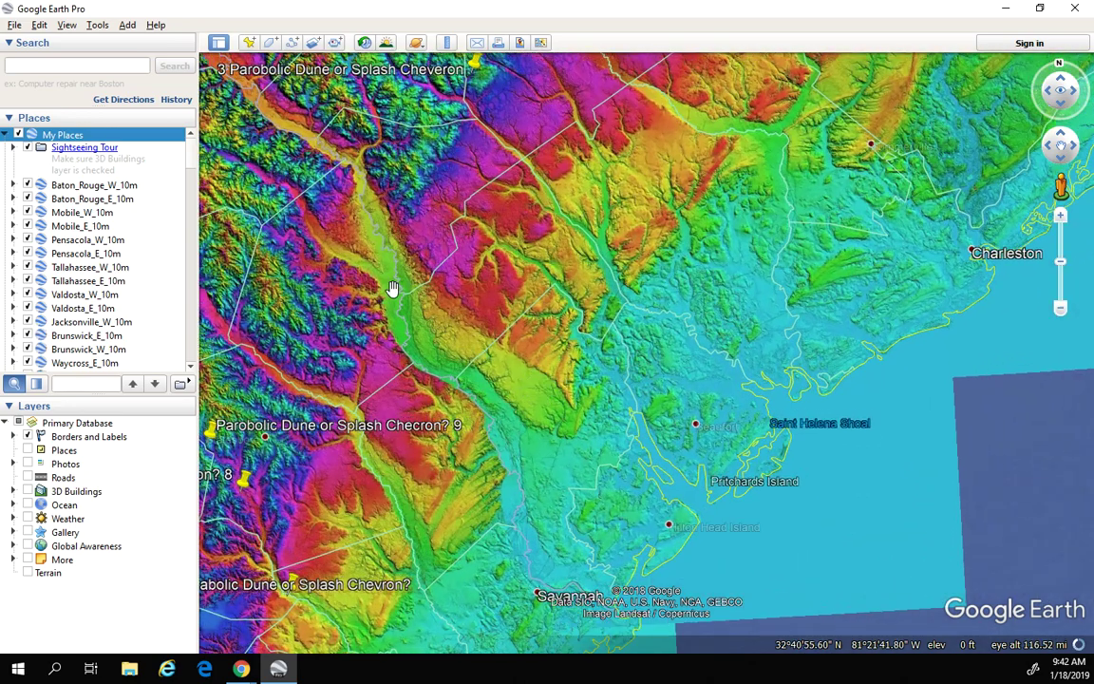
drag(509, 461, 550, 439)
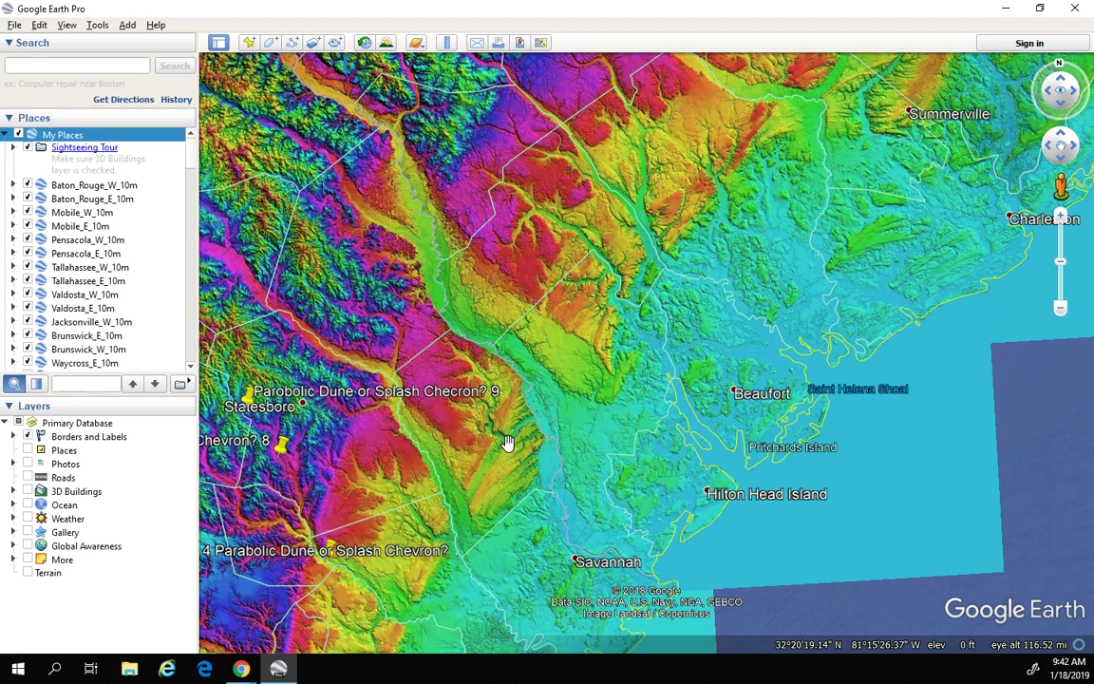
drag(595, 435, 745, 263)
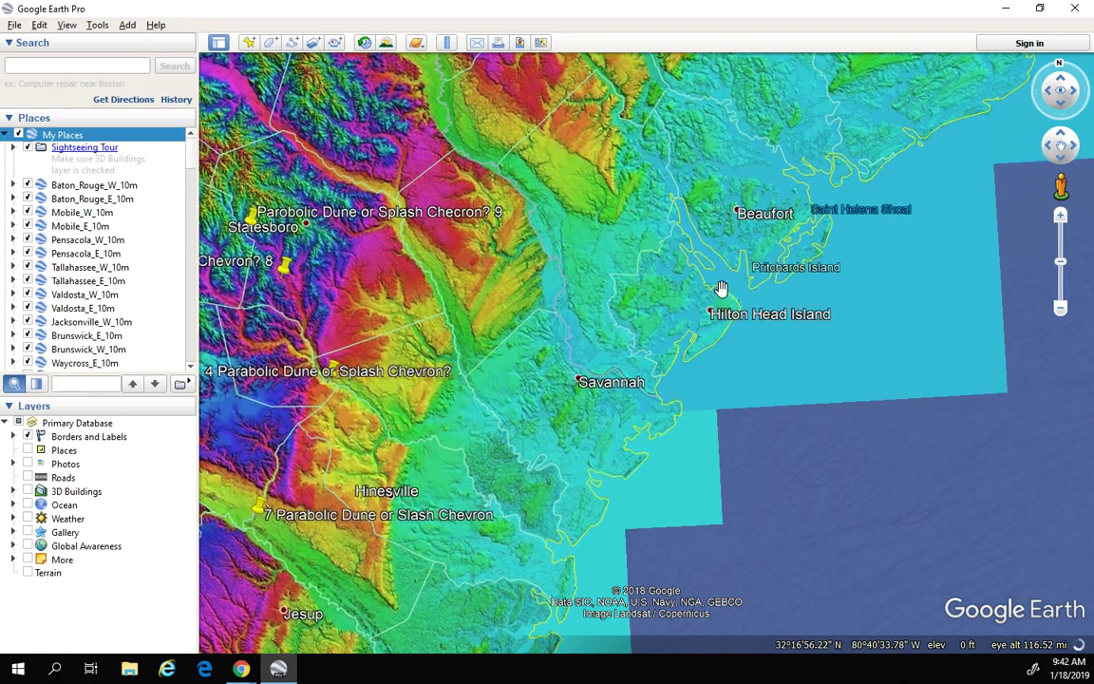
Examine the river's lower valley and mouth around Port Wentworth, Savannah and Tybee Island up close on the elevation map.
scroll(581, 348, up, 2)
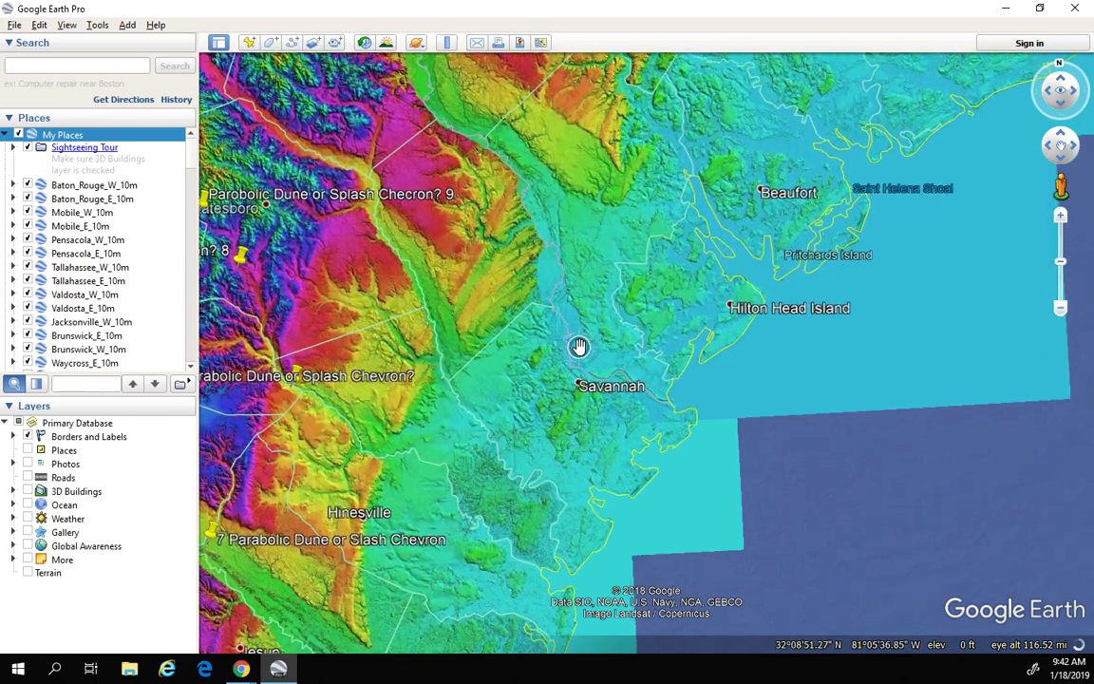
scroll(572, 351, up, 3)
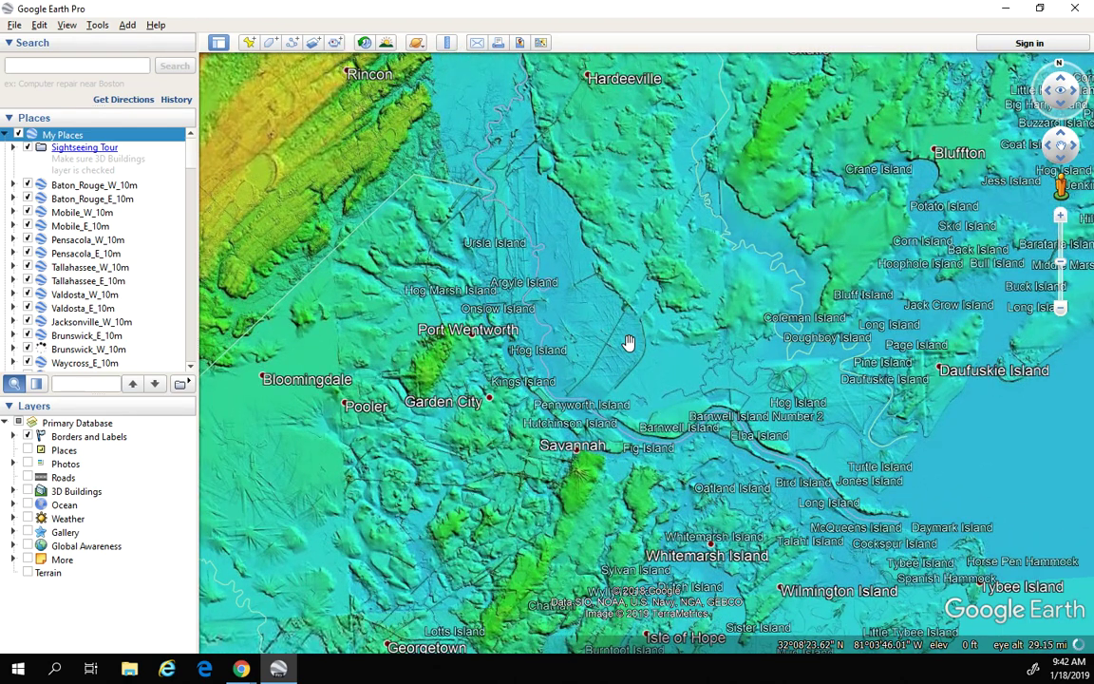
scroll(612, 323, down, 3)
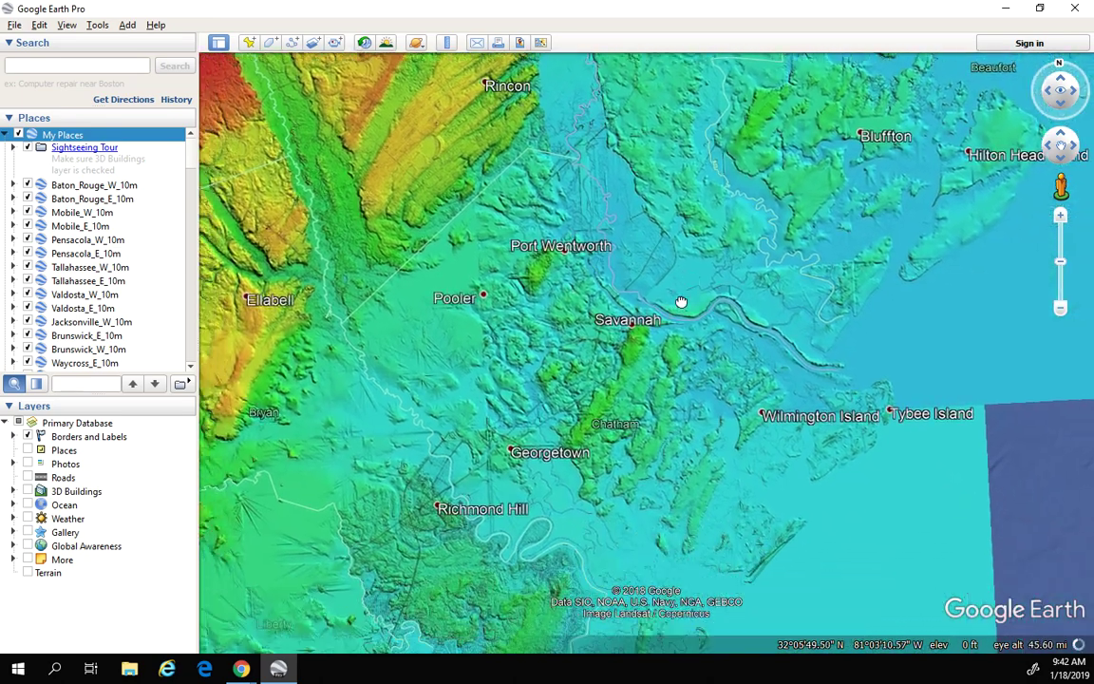
drag(681, 302, 683, 296)
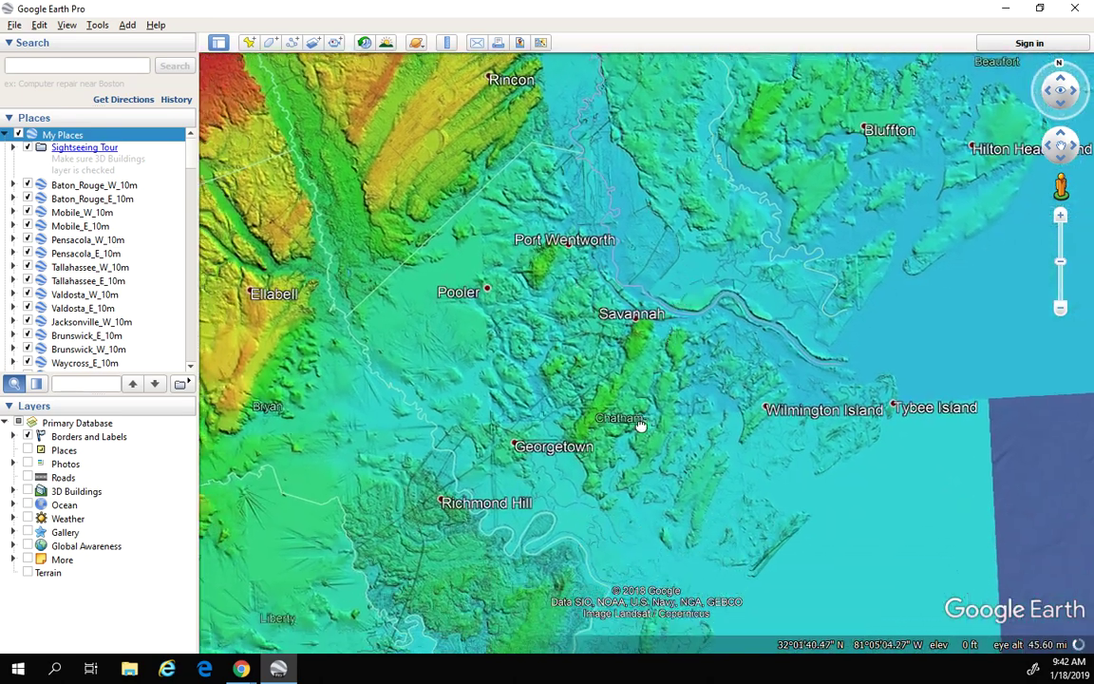
Examine the ridges and valleys inland of Savannah, from Pooler, Rincon and Ellabell up to Statesboro, on the elevation map.
drag(639, 427, 749, 447)
drag(632, 361, 645, 404)
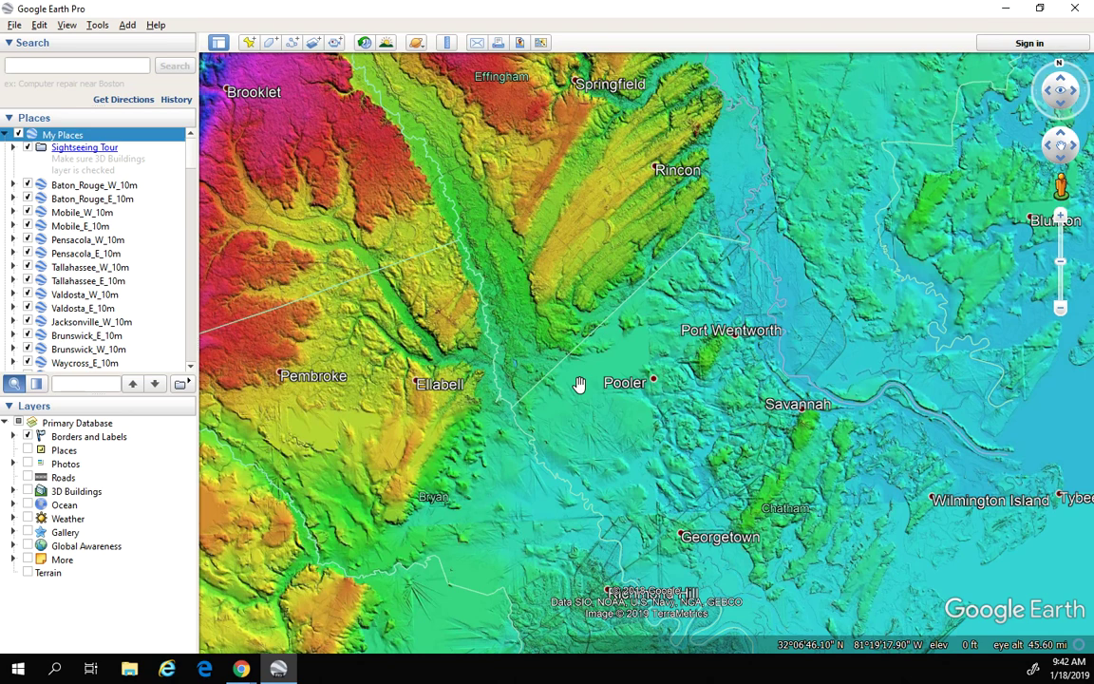
drag(515, 334, 606, 393)
scroll(523, 397, down, 1)
scroll(522, 397, down, 3)
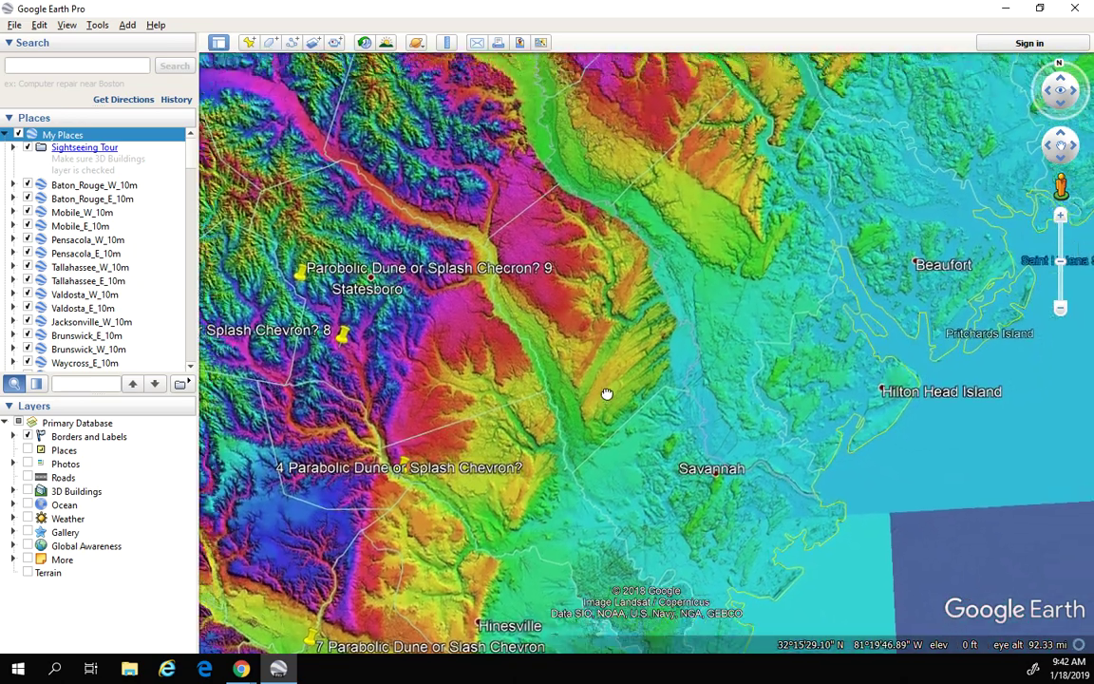
drag(611, 344, 595, 461)
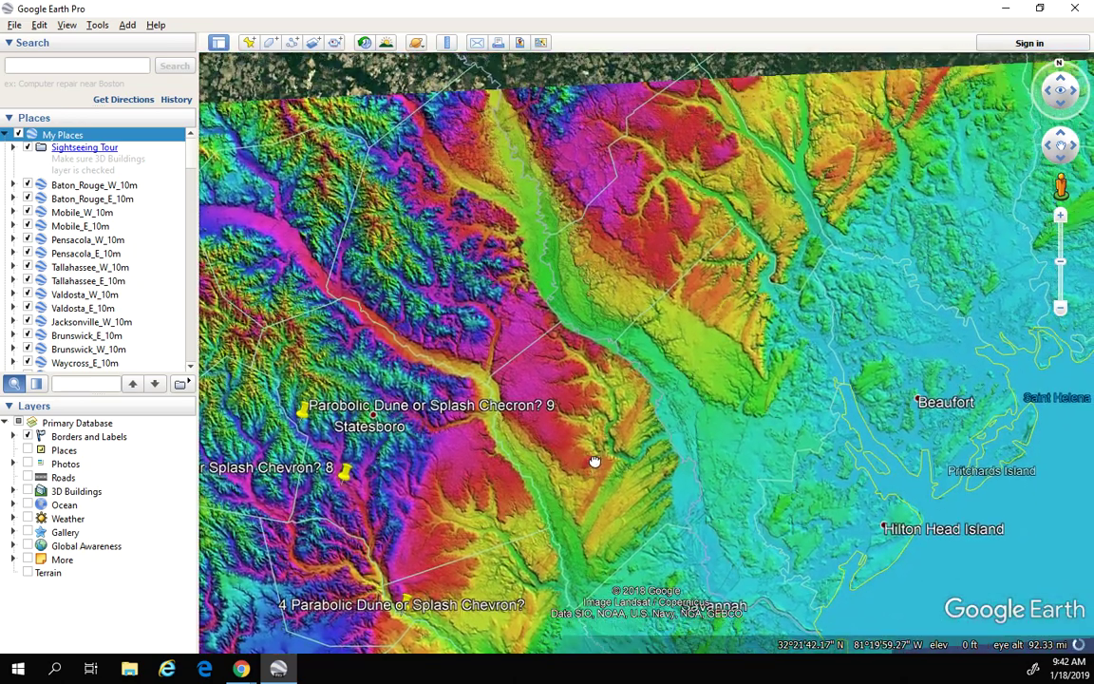